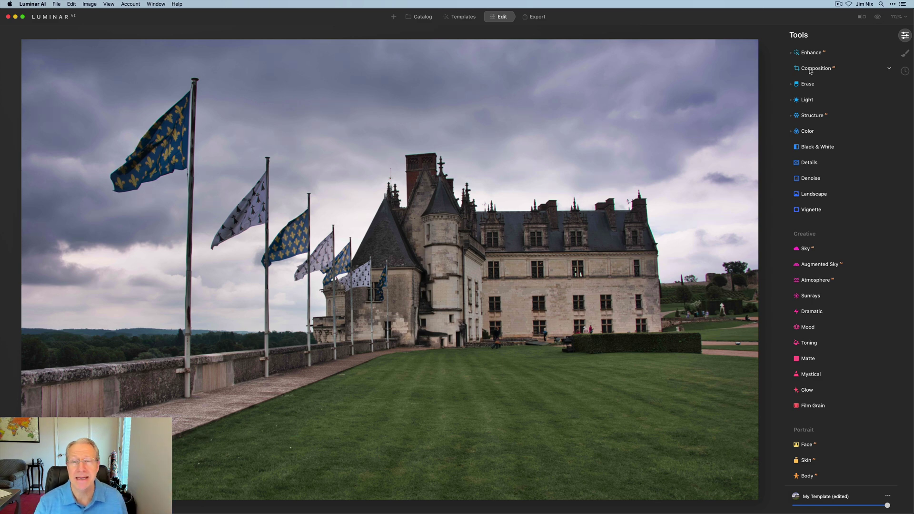
Step: Try the automatic Composition AI crop on the château photo, enlarge its frame from the upper-left corner, and reset the crop
{"action": "left_click", "coordinate": [810, 69]}
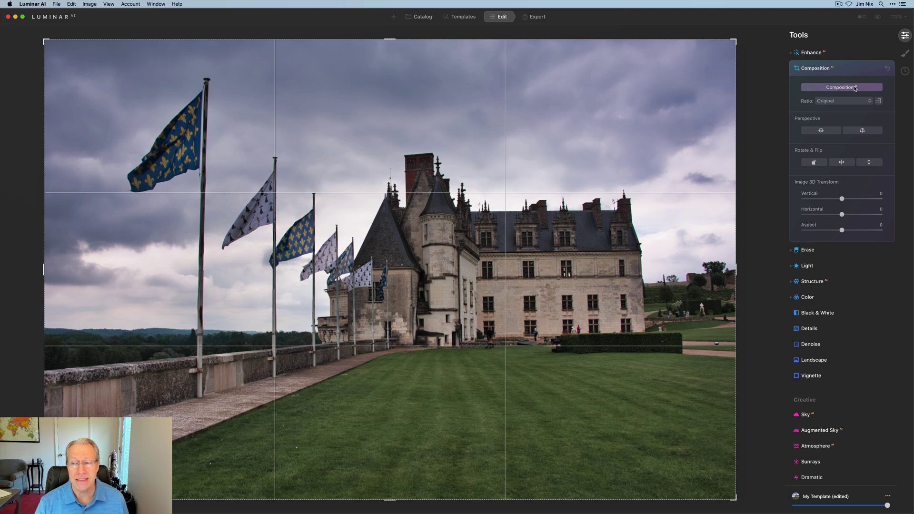
{"action": "left_click", "coordinate": [856, 88]}
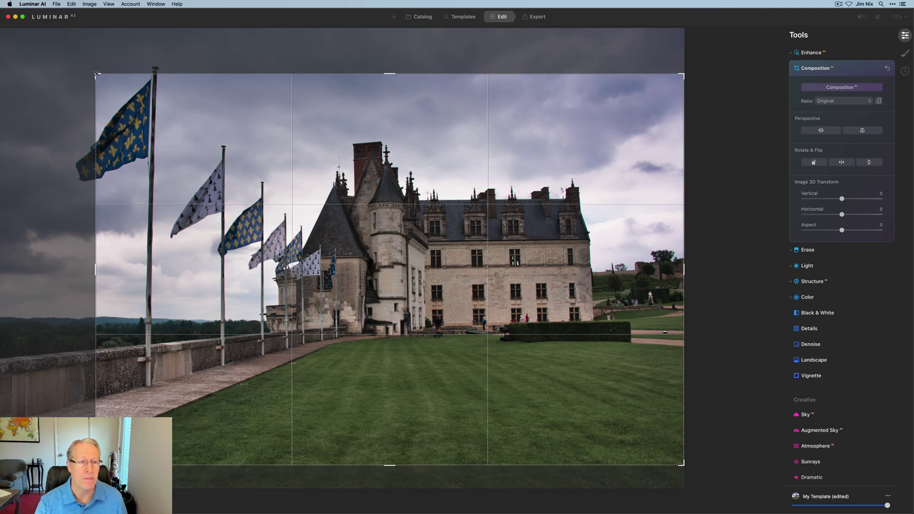
{"action": "mouse_move", "coordinate": [211, 136]}
{"action": "left_mouse_down"}
{"action": "mouse_move", "coordinate": [242, 147]}
{"action": "mouse_move", "coordinate": [257, 166]}
{"action": "mouse_move", "coordinate": [211, 142]}
{"action": "mouse_move", "coordinate": [211, 131]}
{"action": "left_mouse_up"}
{"action": "left_click_drag", "start_coordinate": [97, 75], "coordinate": [77, 61]}
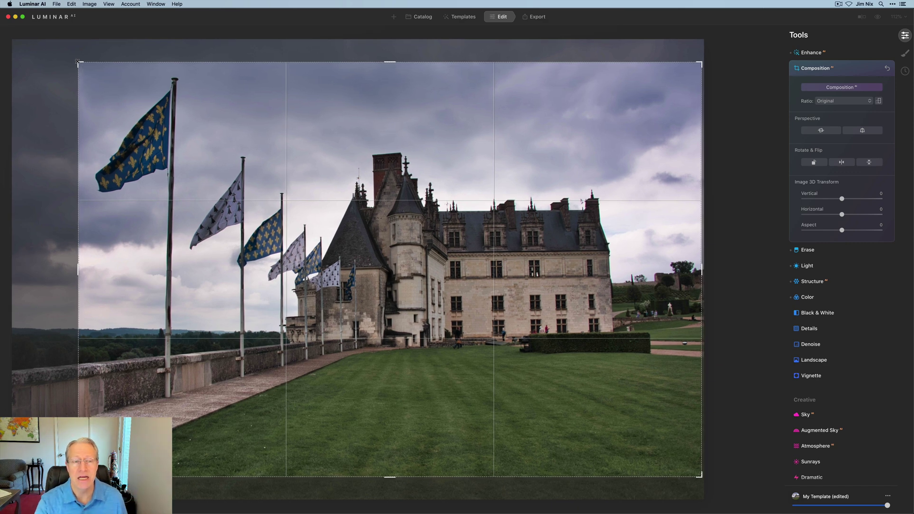
{"action": "left_click", "coordinate": [888, 69]}
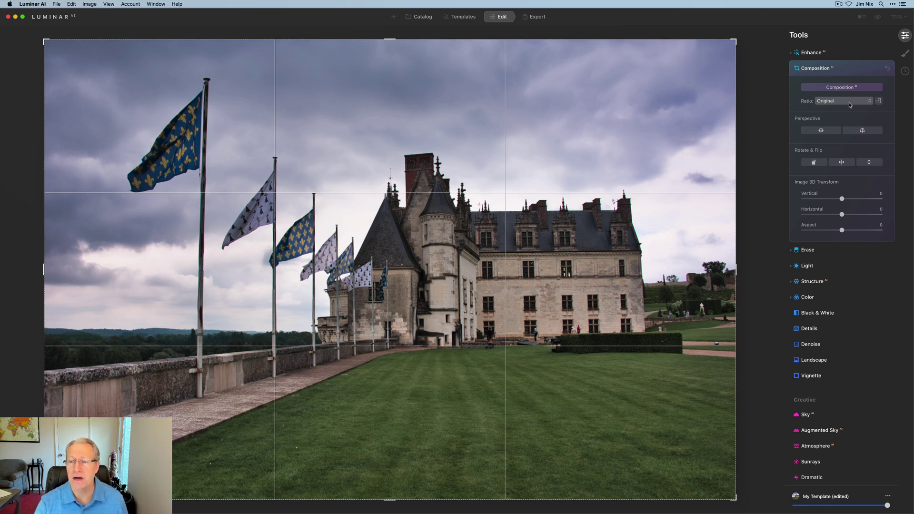
Step: Crop the photo's top, left and bottom edges independently with the Free ratio, and restore the Original ratio
{"action": "left_click", "coordinate": [851, 106]}
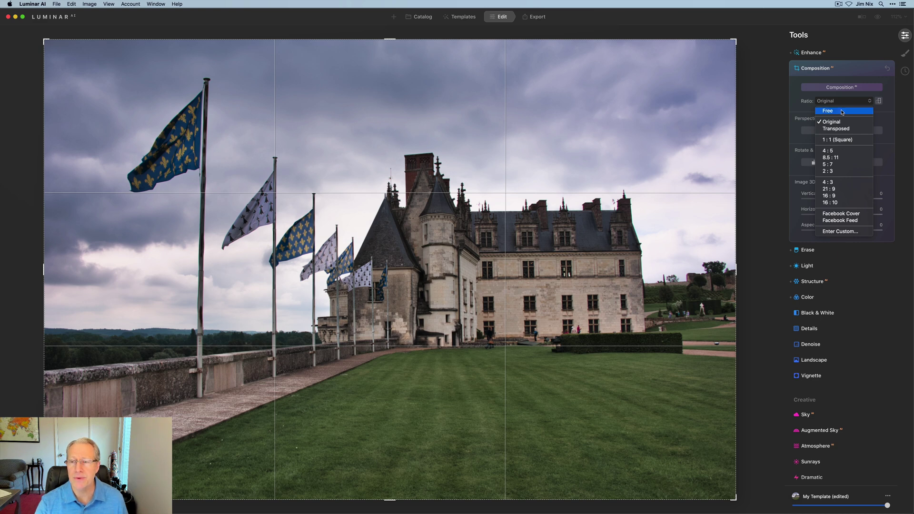
{"action": "left_click", "coordinate": [841, 113]}
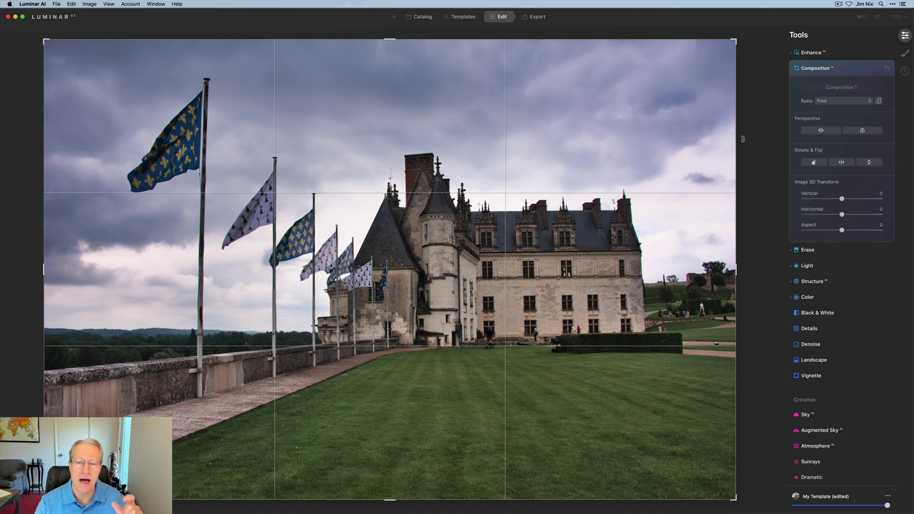
{"action": "mouse_move", "coordinate": [390, 38]}
{"action": "left_mouse_down"}
{"action": "mouse_move", "coordinate": [391, 131]}
{"action": "mouse_move", "coordinate": [398, 22]}
{"action": "mouse_move", "coordinate": [399, 47]}
{"action": "left_mouse_up"}
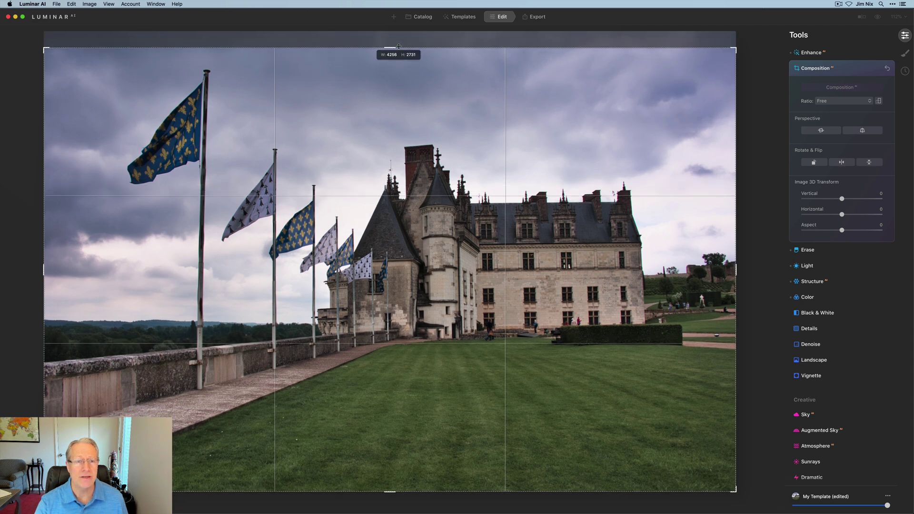
{"action": "left_click_drag", "start_coordinate": [44, 270], "coordinate": [79, 270]}
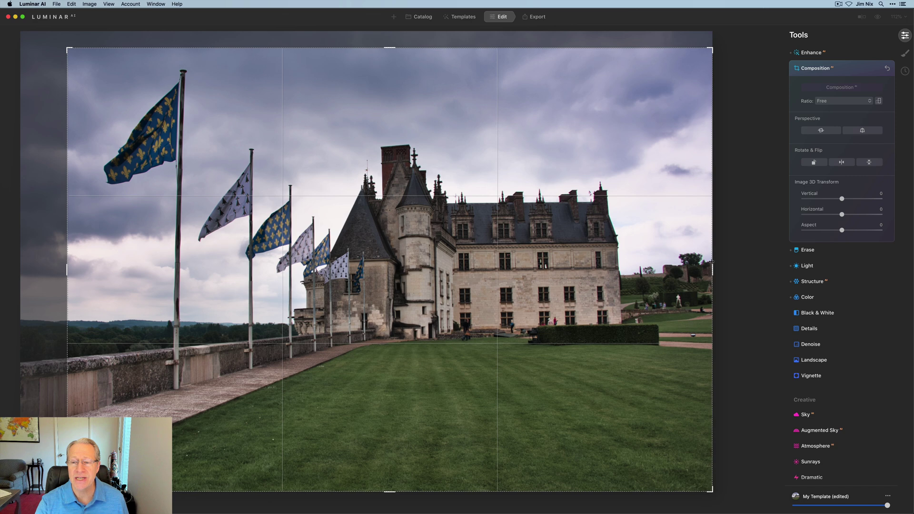
{"action": "mouse_move", "coordinate": [712, 268]}
{"action": "left_mouse_down"}
{"action": "mouse_move", "coordinate": [692, 267]}
{"action": "mouse_move", "coordinate": [719, 266]}
{"action": "left_mouse_up"}
{"action": "mouse_move", "coordinate": [390, 48]}
{"action": "left_mouse_down"}
{"action": "mouse_move", "coordinate": [392, 66]}
{"action": "mouse_move", "coordinate": [393, 56]}
{"action": "left_mouse_up"}
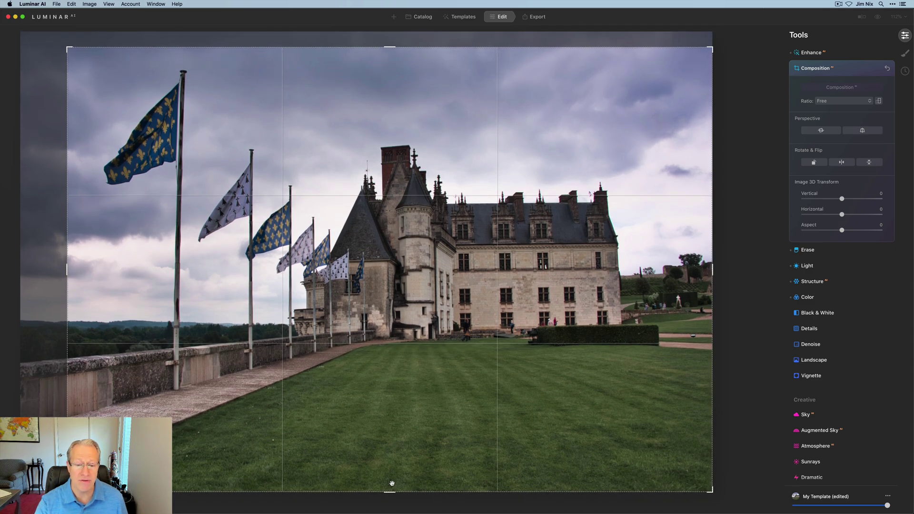
{"action": "left_click_drag", "start_coordinate": [391, 492], "coordinate": [391, 453]}
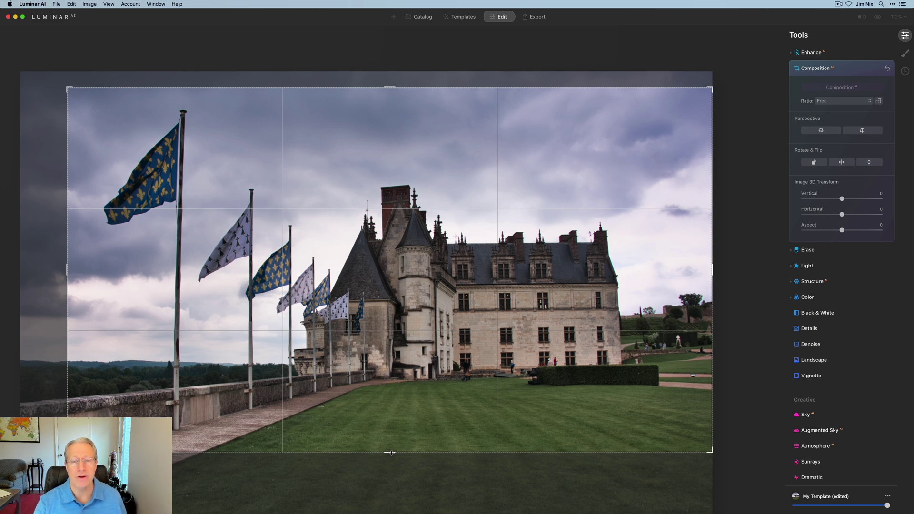
{"action": "left_click", "coordinate": [851, 102]}
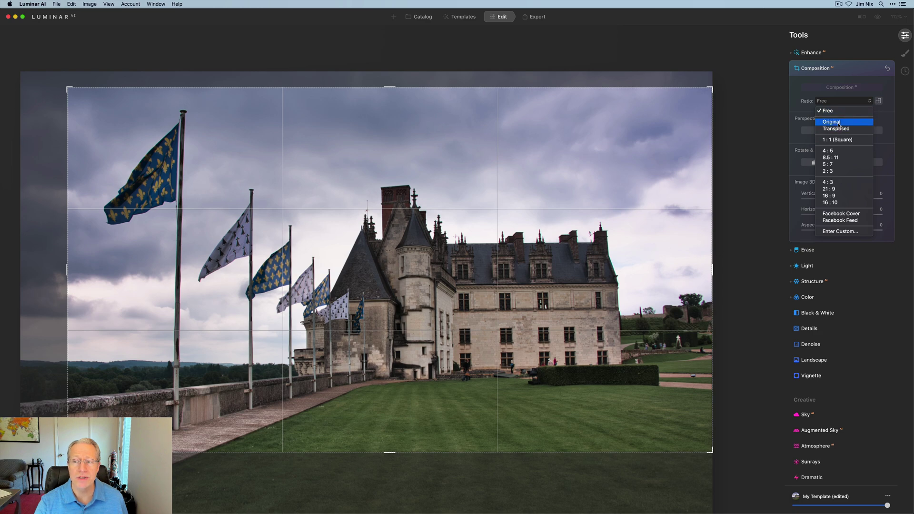
{"action": "left_click", "coordinate": [839, 123]}
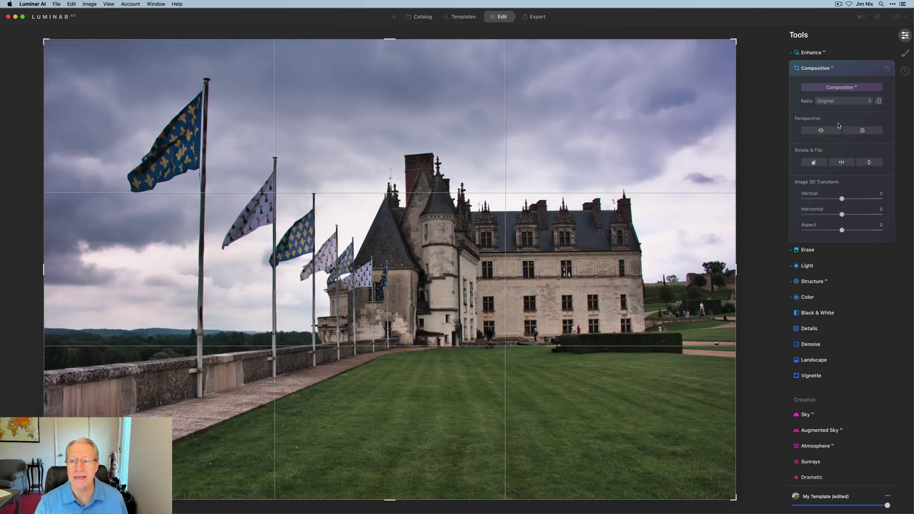
Step: Compare the Transposed portrait crop with the Original ratio twice, finishing on Original
{"action": "left_click", "coordinate": [849, 102]}
{"action": "left_click", "coordinate": [839, 132]}
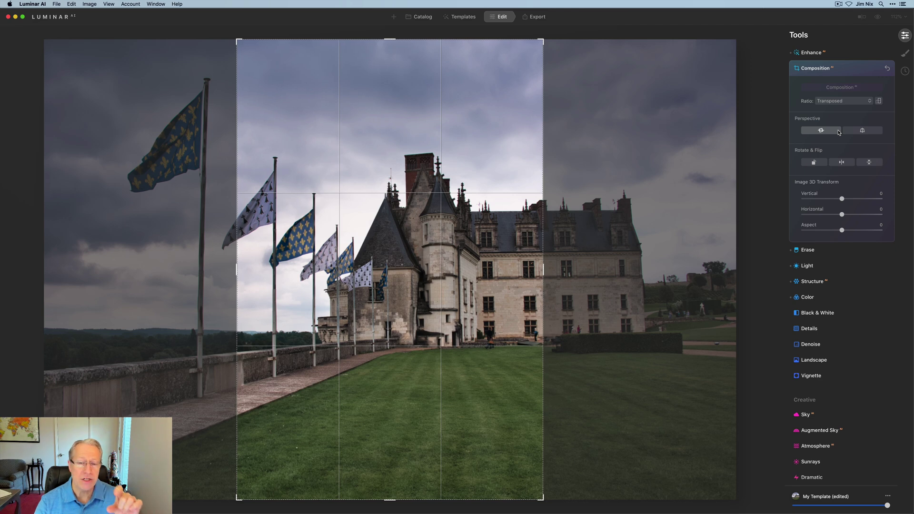
{"action": "left_click", "coordinate": [841, 101]}
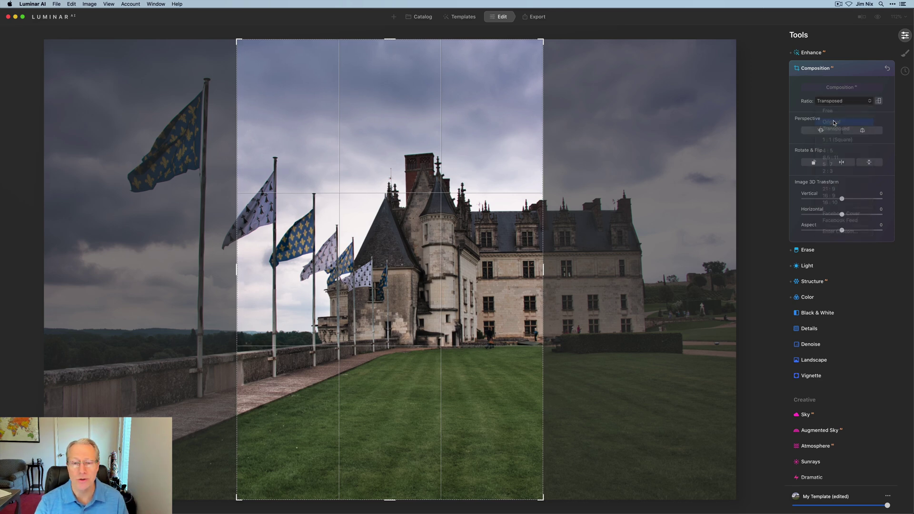
{"action": "left_click", "coordinate": [834, 123]}
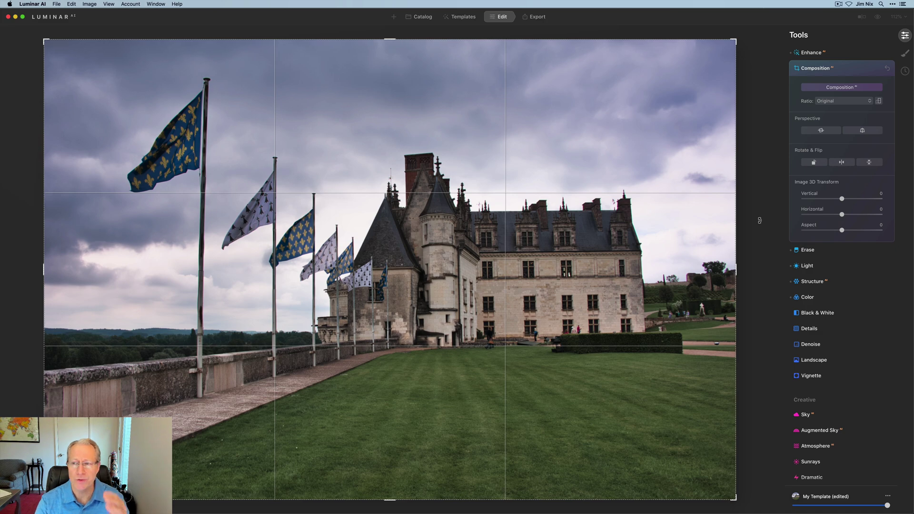
{"action": "left_click", "coordinate": [845, 102]}
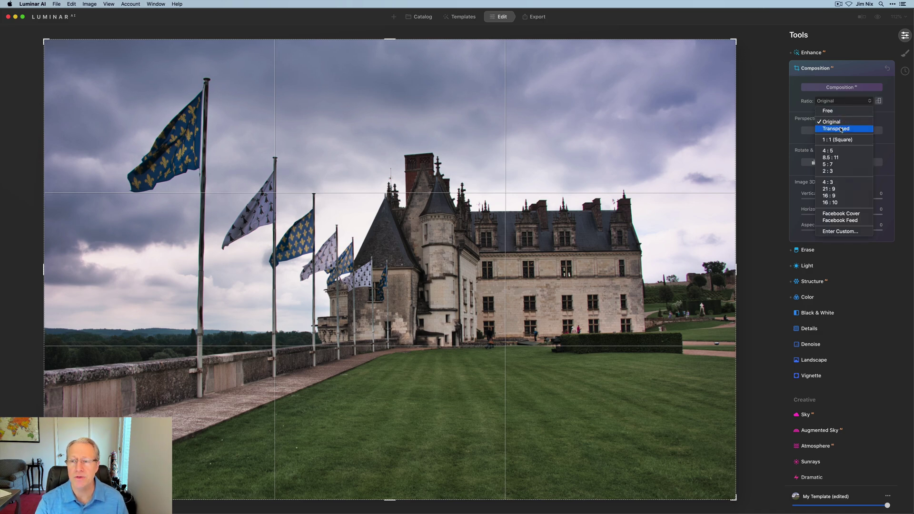
{"action": "left_click", "coordinate": [841, 129]}
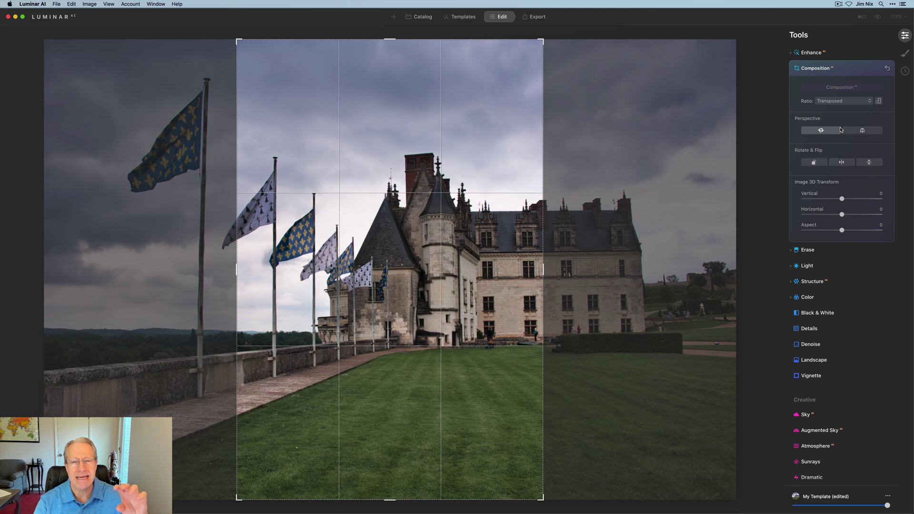
{"action": "left_click", "coordinate": [844, 102]}
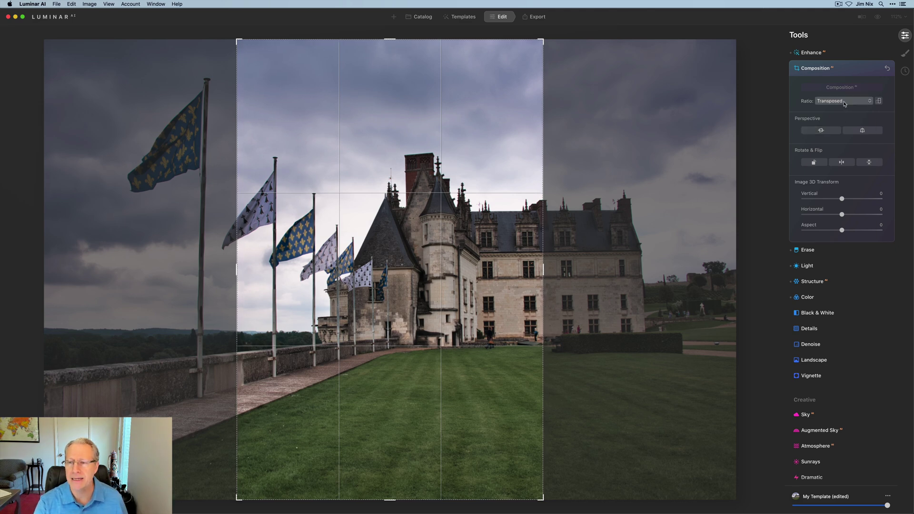
{"action": "left_click", "coordinate": [839, 123]}
Step: Try the 1:1 (Square) crop ratio with the photo shifted slightly right in the frame, and change the ratio to 4:3
{"action": "left_click", "coordinate": [840, 103]}
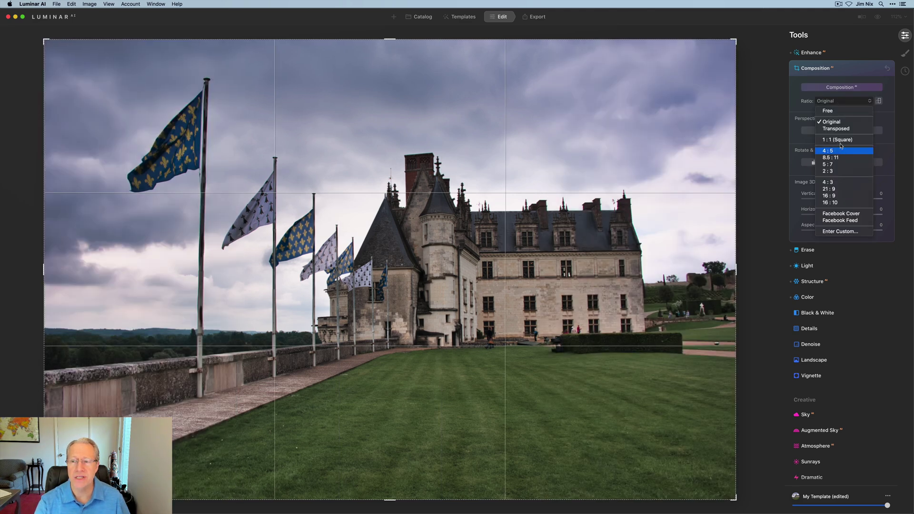
{"action": "left_click", "coordinate": [839, 140]}
{"action": "mouse_move", "coordinate": [603, 232]}
{"action": "left_mouse_down"}
{"action": "mouse_move", "coordinate": [581, 233]}
{"action": "mouse_move", "coordinate": [614, 233]}
{"action": "left_mouse_up"}
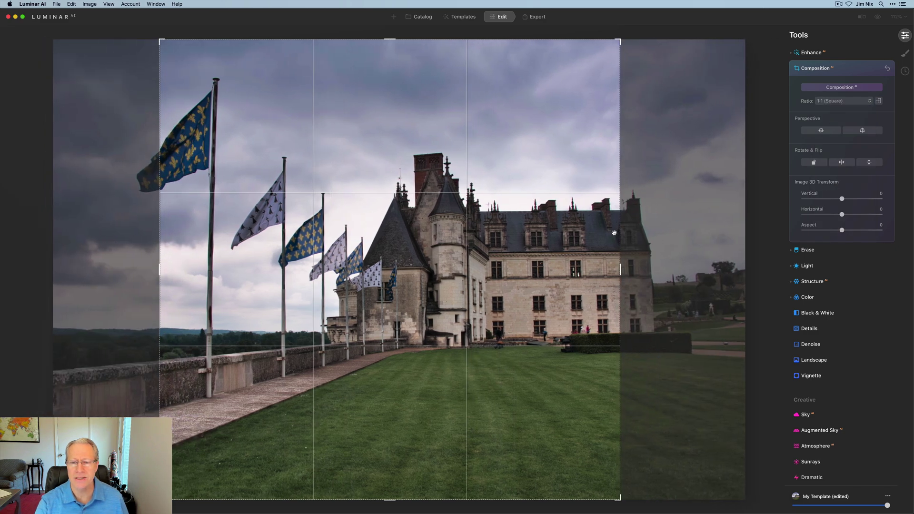
{"action": "left_click", "coordinate": [848, 101]}
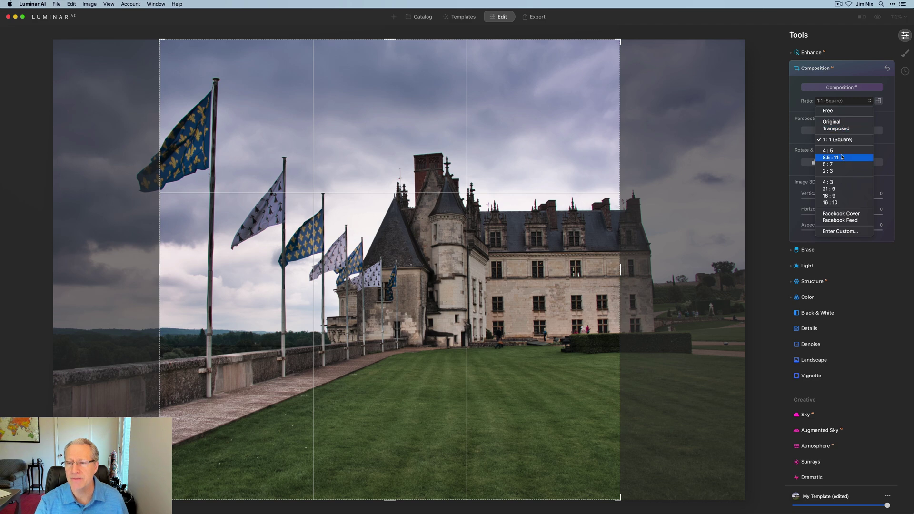
{"action": "left_click", "coordinate": [838, 183]}
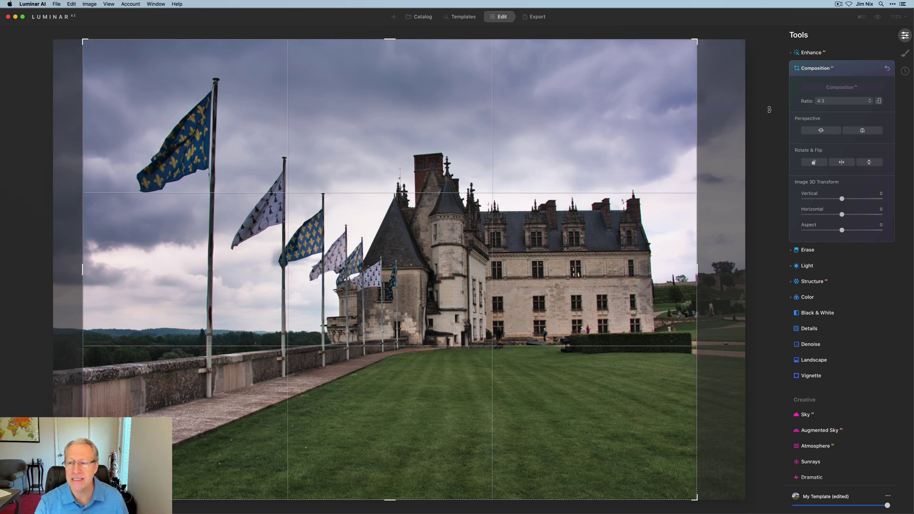
Step: Try a 16:9 crop with the photo moved down in the frame to keep more sky, and restore the Original ratio
{"action": "left_click", "coordinate": [842, 101]}
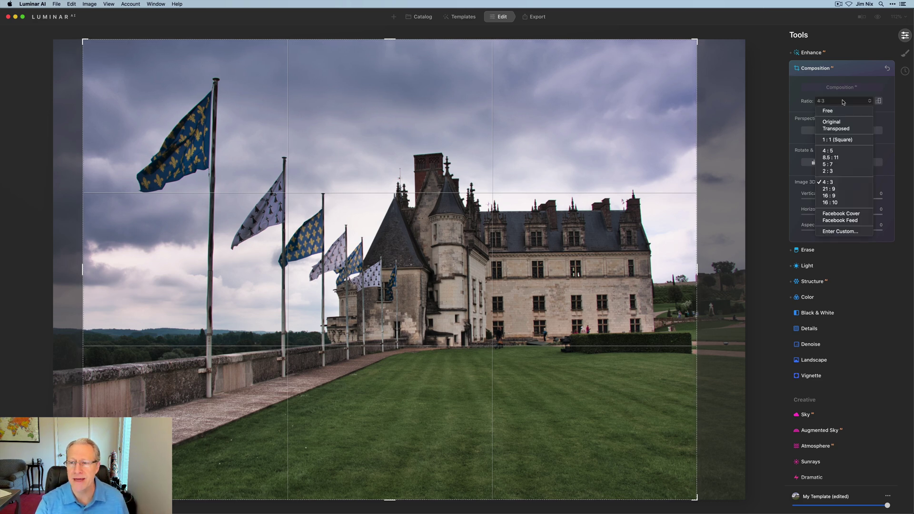
{"action": "left_click", "coordinate": [829, 196]}
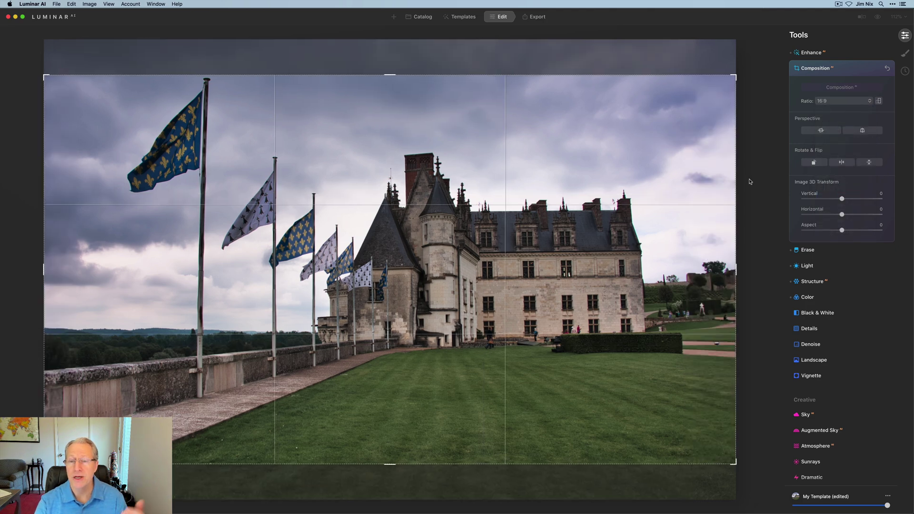
{"action": "left_click_drag", "start_coordinate": [483, 222], "coordinate": [486, 253]}
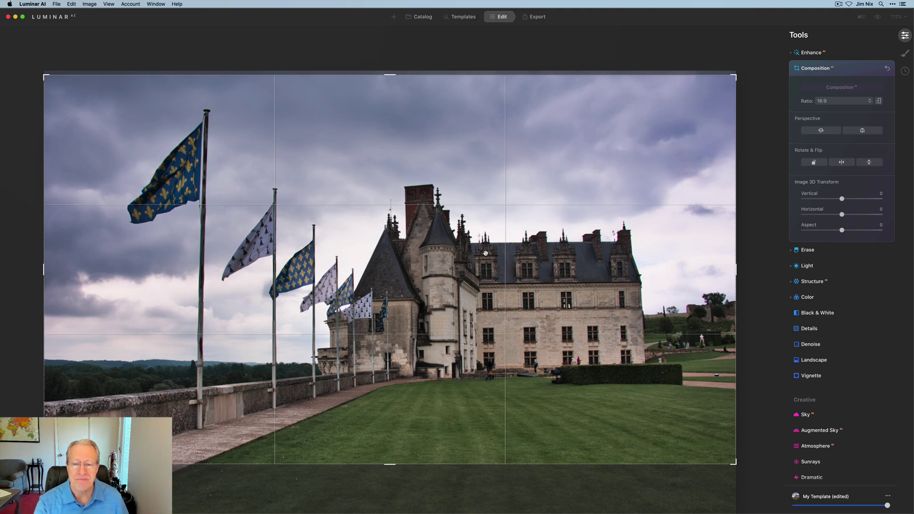
{"action": "left_click", "coordinate": [850, 101]}
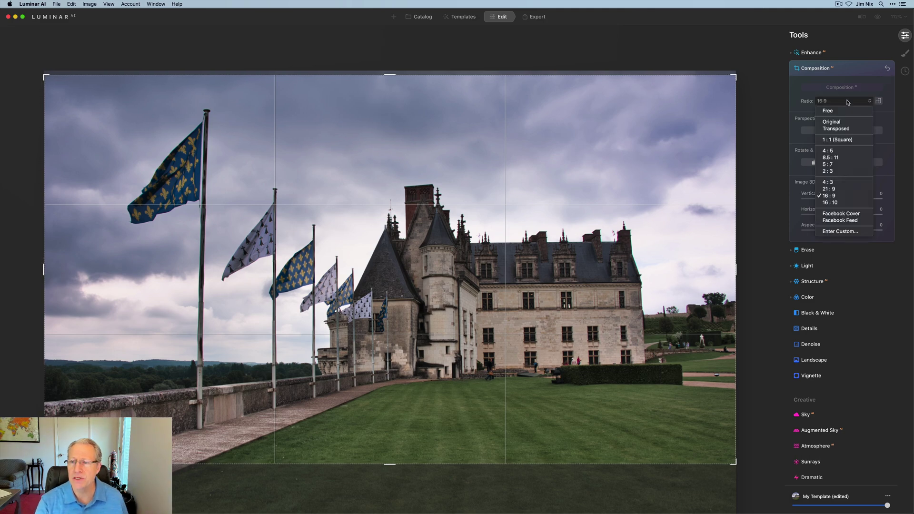
{"action": "left_click", "coordinate": [832, 122]}
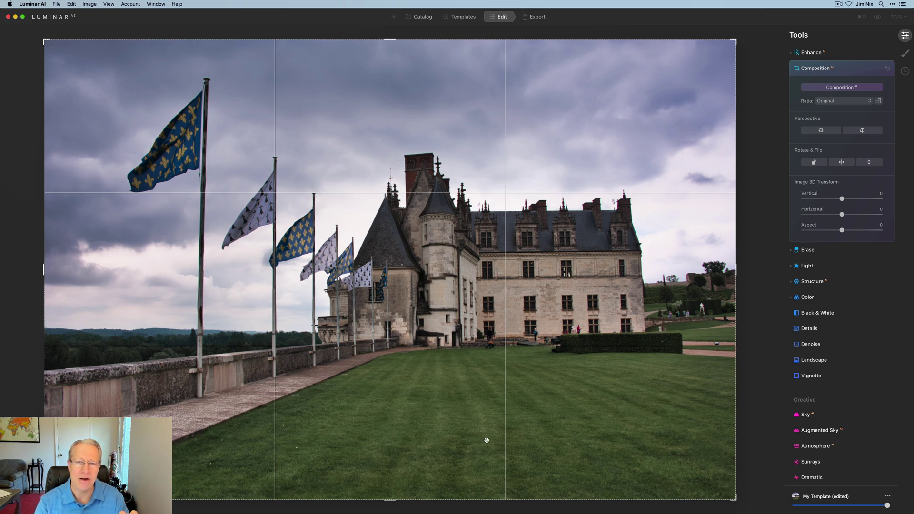
Step: Reapply the 16:9 ratio, move the photo down until its upper edge meets the crop frame, and return to Original
{"action": "left_click", "coordinate": [853, 104]}
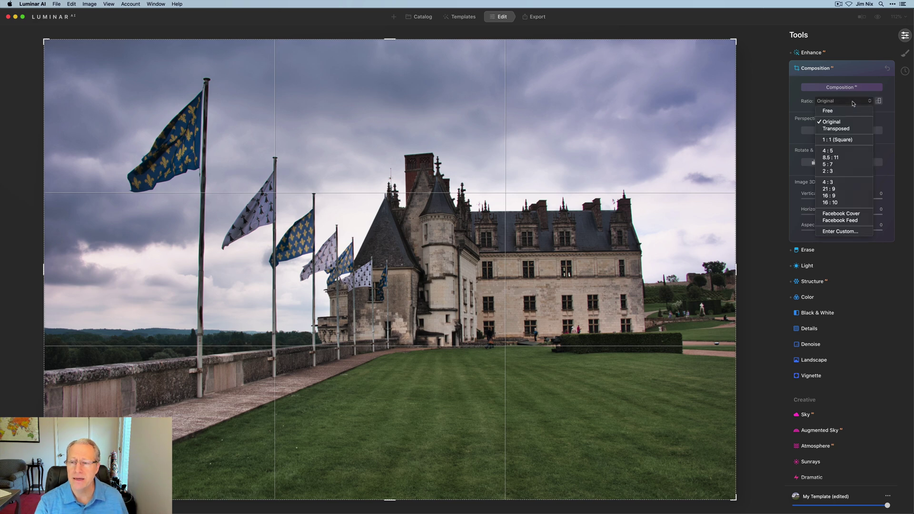
{"action": "left_click", "coordinate": [829, 195]}
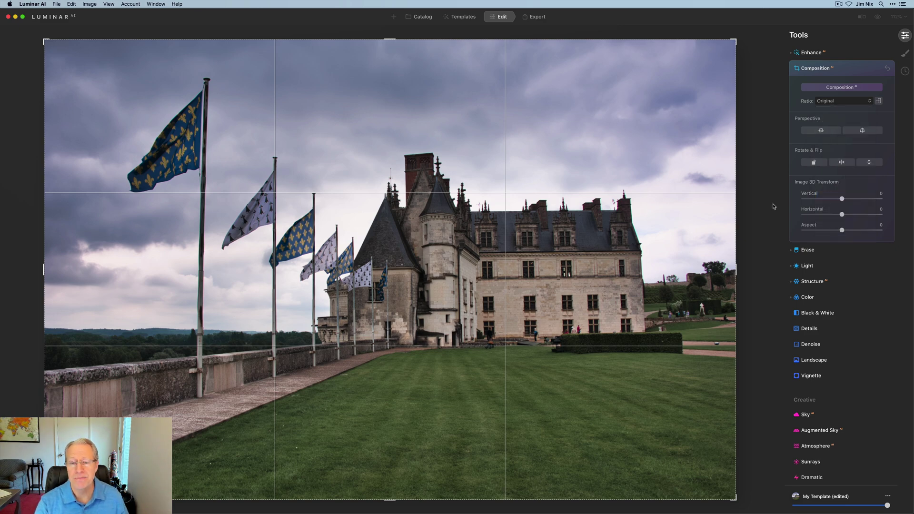
{"action": "left_click_drag", "start_coordinate": [540, 277], "coordinate": [541, 310]}
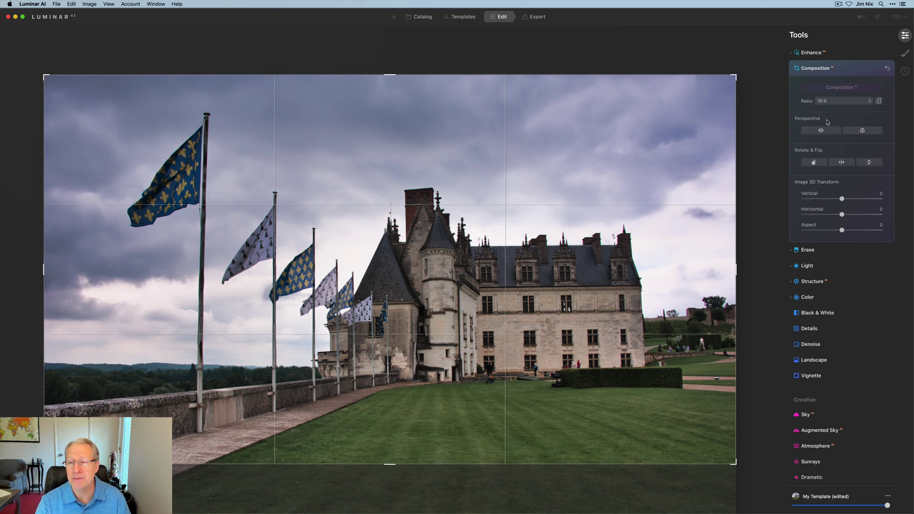
{"action": "left_click", "coordinate": [845, 101]}
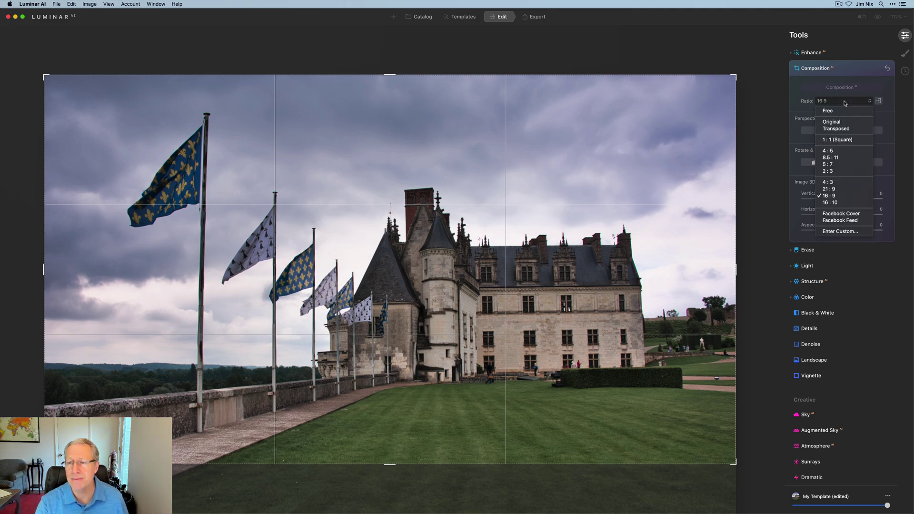
{"action": "left_click", "coordinate": [845, 124]}
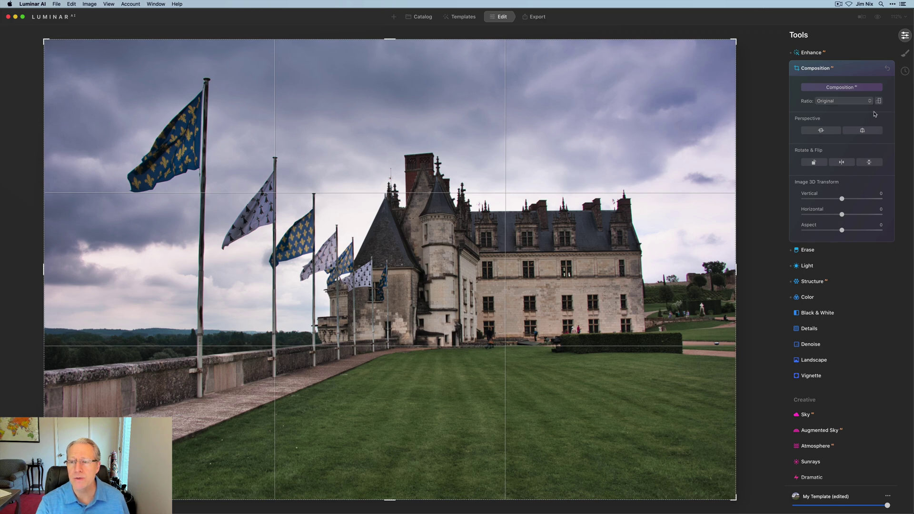
Step: Swap the crop orientation to portrait and back to landscape
{"action": "left_click", "coordinate": [879, 101]}
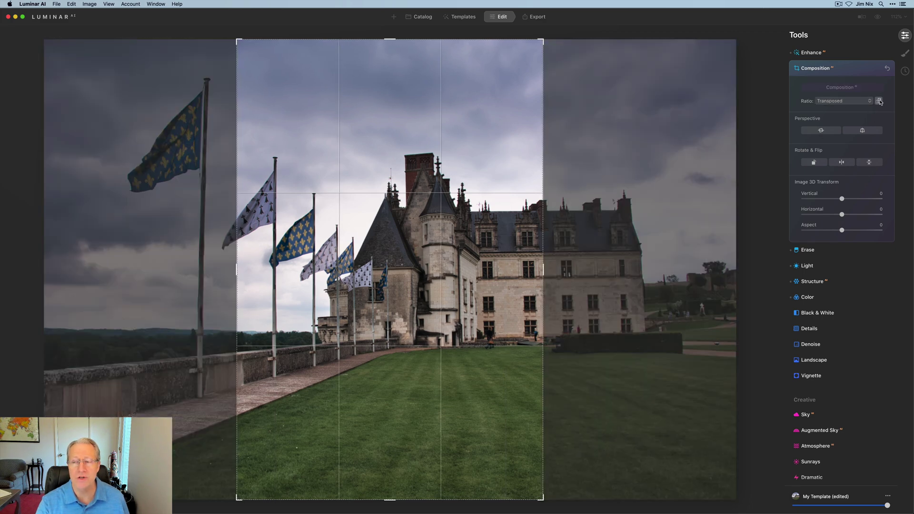
{"action": "left_click", "coordinate": [880, 101]}
Step: Try the Facebook Cover and Facebook Feed crop ratios on the château photo
{"action": "left_click", "coordinate": [844, 101]}
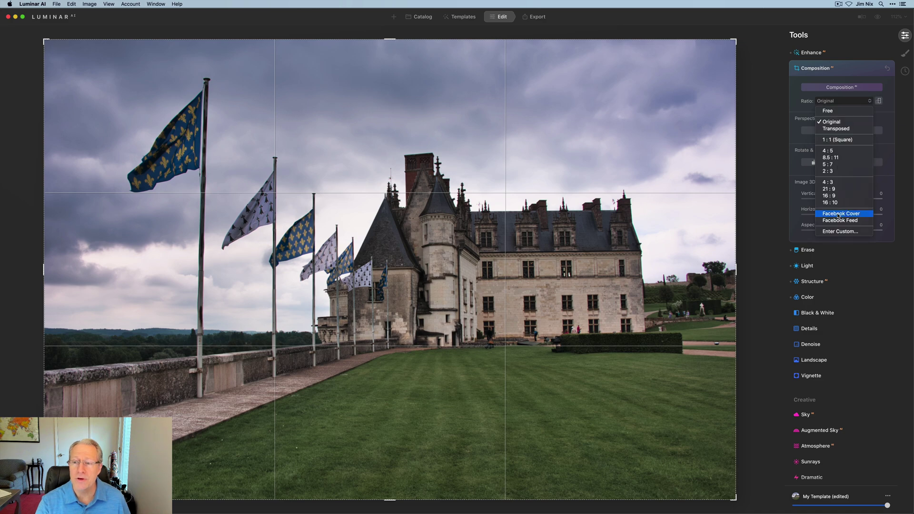
{"action": "left_click", "coordinate": [839, 214]}
{"action": "left_click", "coordinate": [843, 101]}
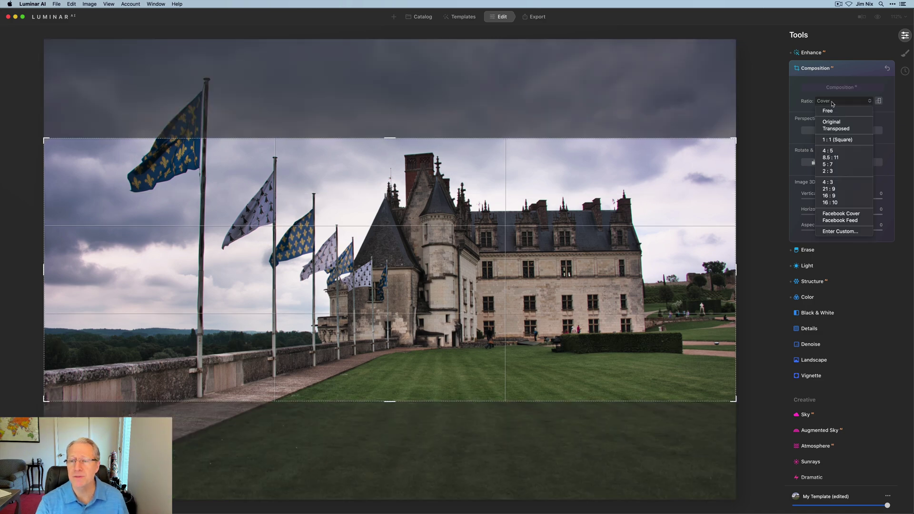
{"action": "left_click", "coordinate": [835, 232]}
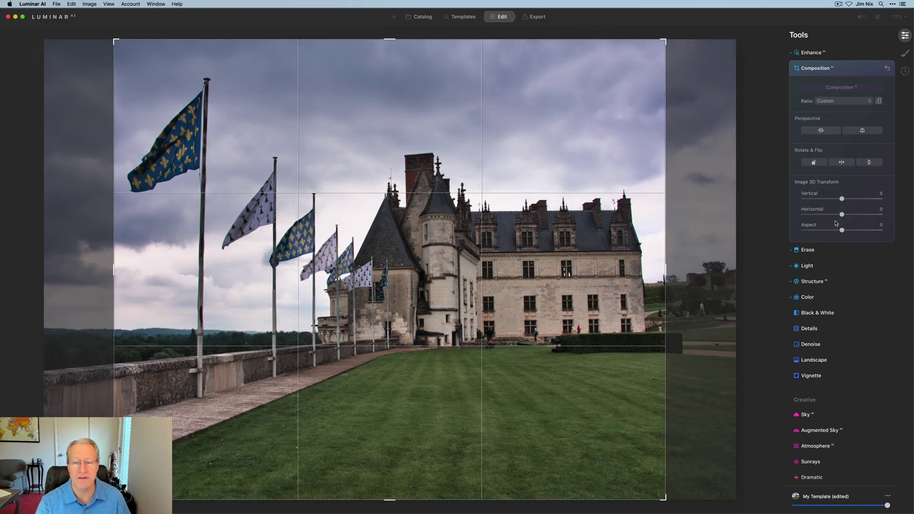
Step: Open the custom aspect ratio entry, cancel it, and restore the Original crop ratio
{"action": "left_click", "coordinate": [845, 98]}
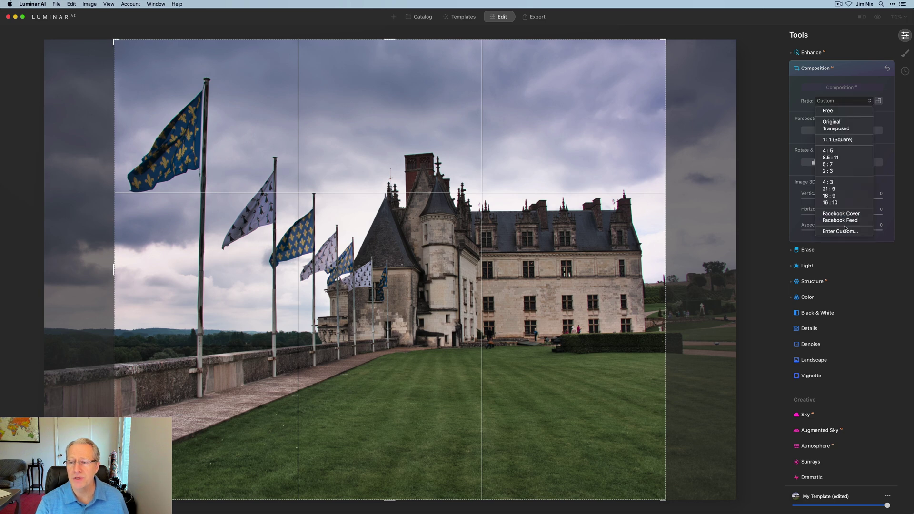
{"action": "left_click", "coordinate": [846, 232]}
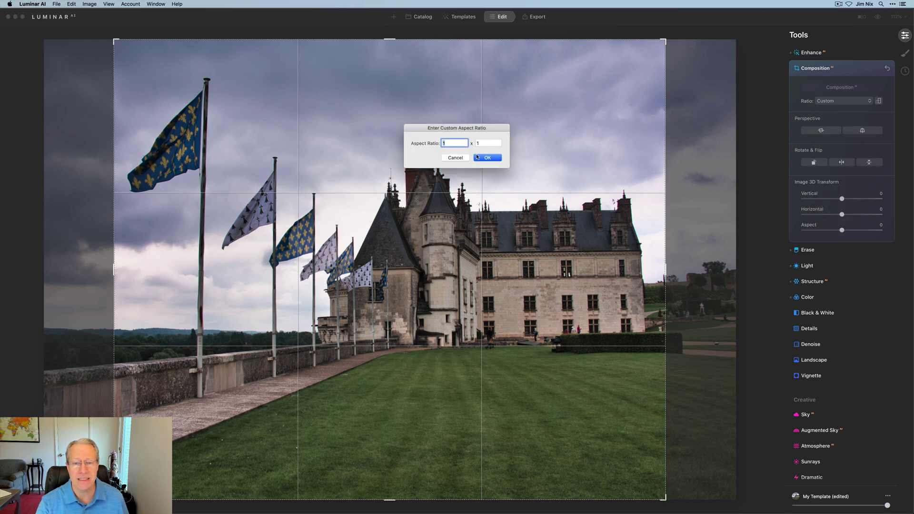
{"action": "left_click", "coordinate": [455, 157]}
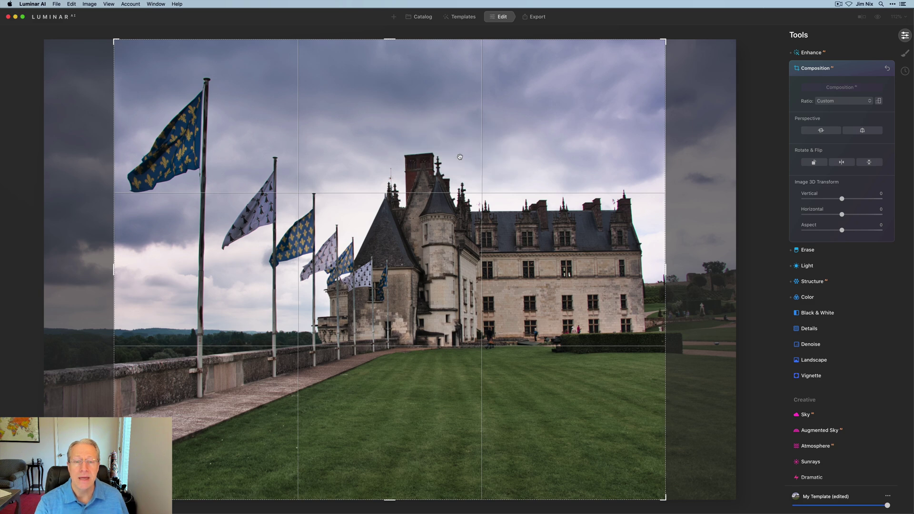
{"action": "left_click", "coordinate": [839, 101]}
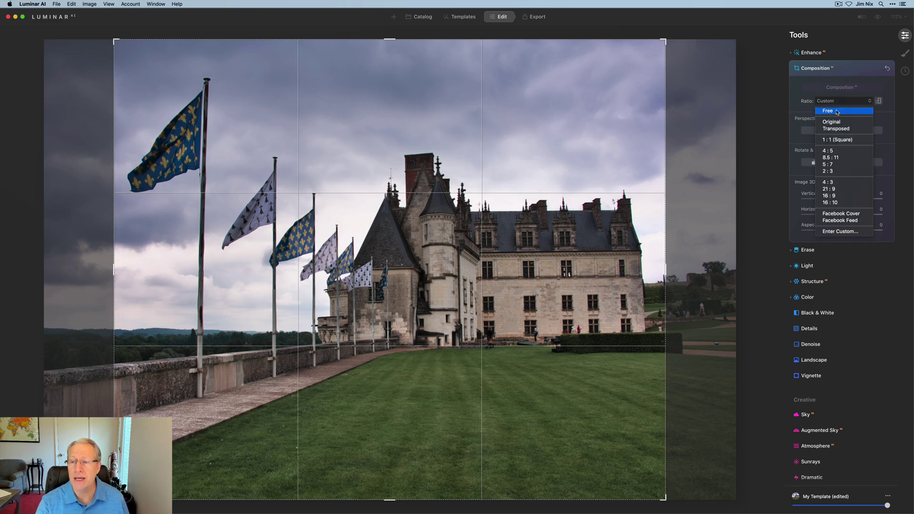
{"action": "left_click", "coordinate": [836, 124]}
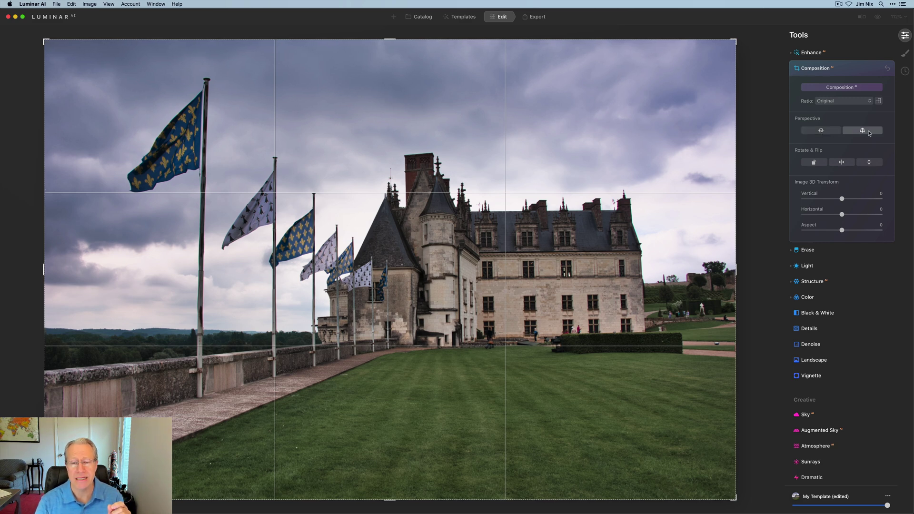
Step: Straighten the horizon with the automatic alignment and rotate the photo slightly clockwise
{"action": "left_click", "coordinate": [822, 132]}
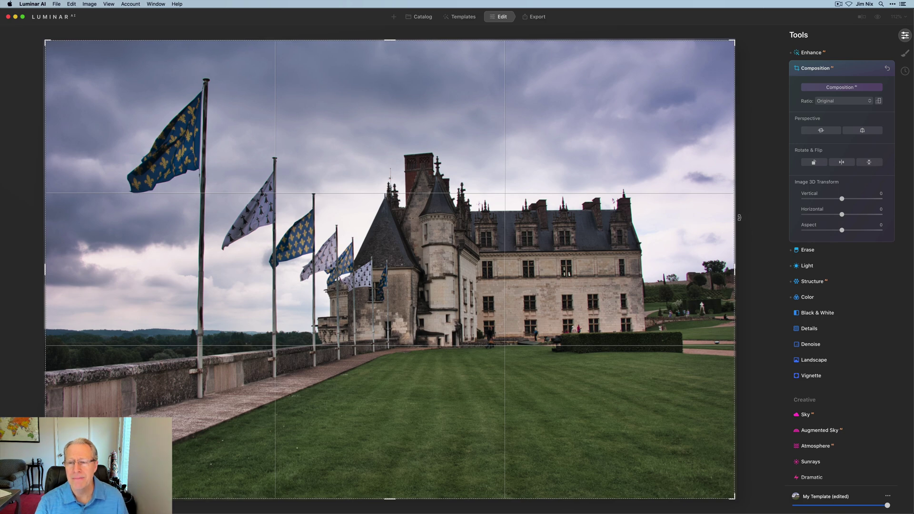
{"action": "left_click_drag", "start_coordinate": [744, 218], "coordinate": [744, 231]}
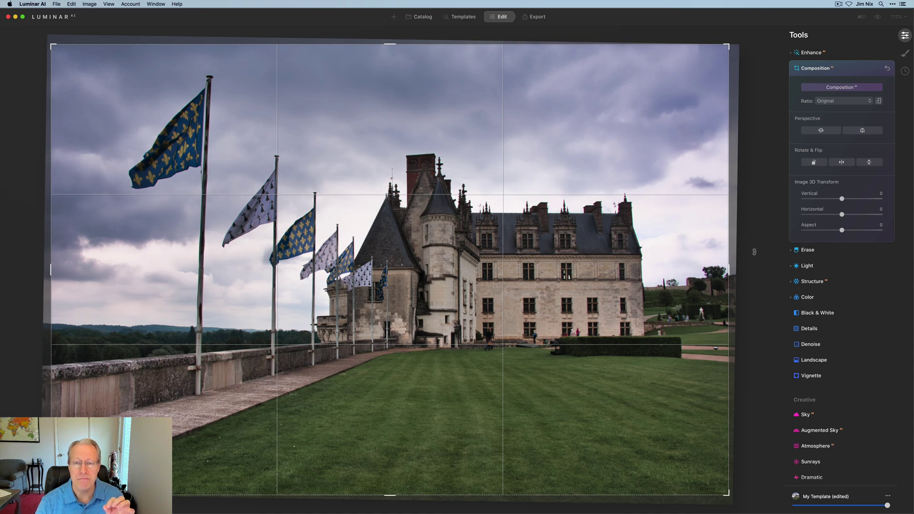
{"action": "mouse_move", "coordinate": [736, 247]}
{"action": "left_mouse_down"}
{"action": "mouse_move", "coordinate": [733, 226]}
{"action": "mouse_move", "coordinate": [734, 259]}
{"action": "mouse_move", "coordinate": [735, 251]}
{"action": "left_mouse_up"}
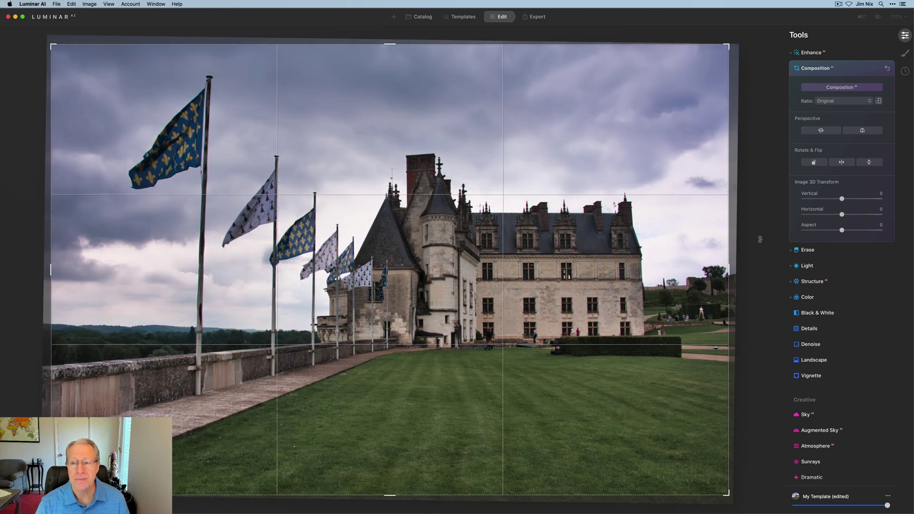
Step: Apply the automatic perspective correction to the château photo and set the Vertical 3D transform to 3
{"action": "left_click", "coordinate": [863, 131]}
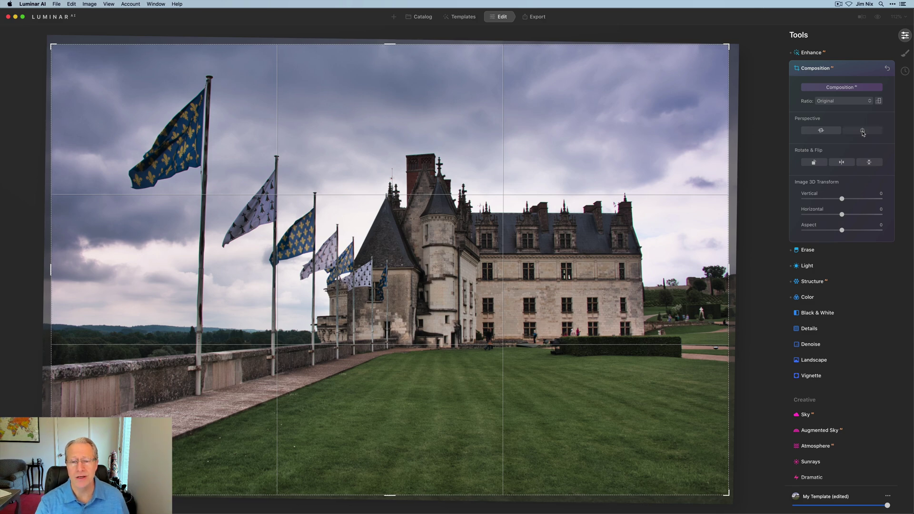
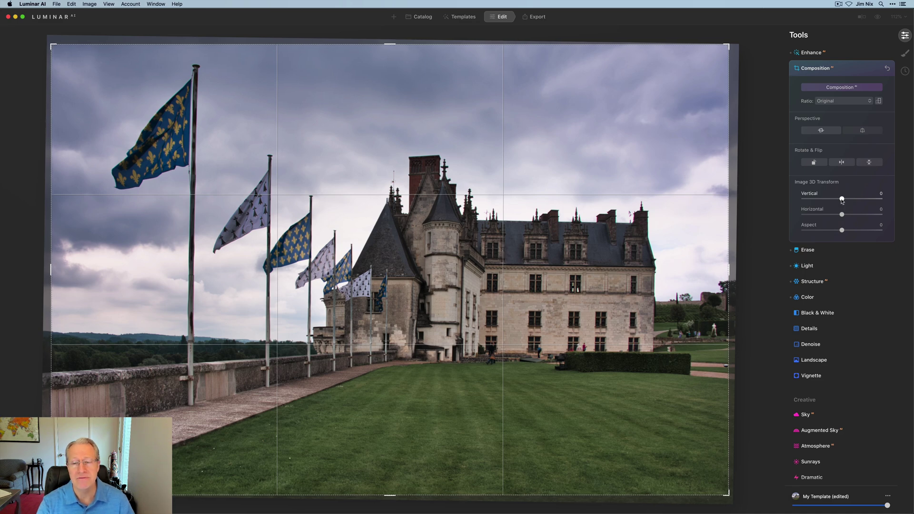
{"action": "left_click_drag", "start_coordinate": [843, 201], "coordinate": [844, 204]}
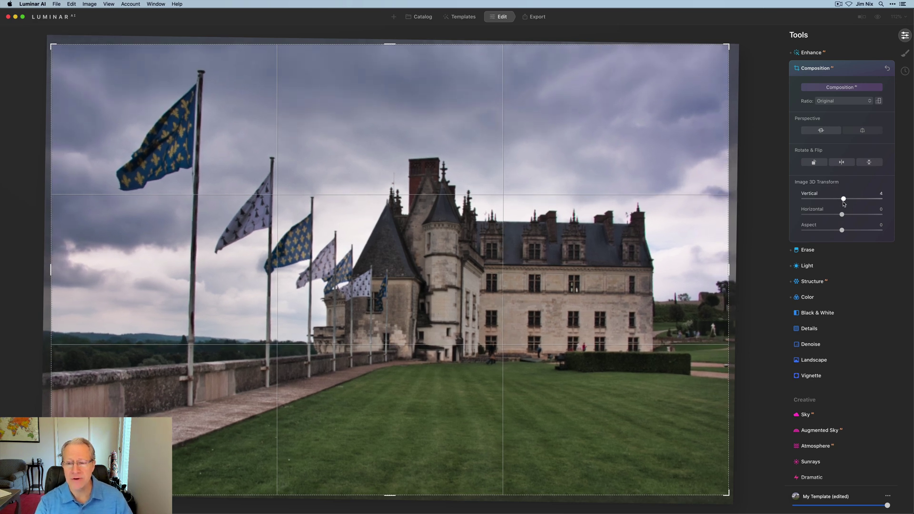
{"action": "left_click_drag", "start_coordinate": [844, 204], "coordinate": [844, 204]}
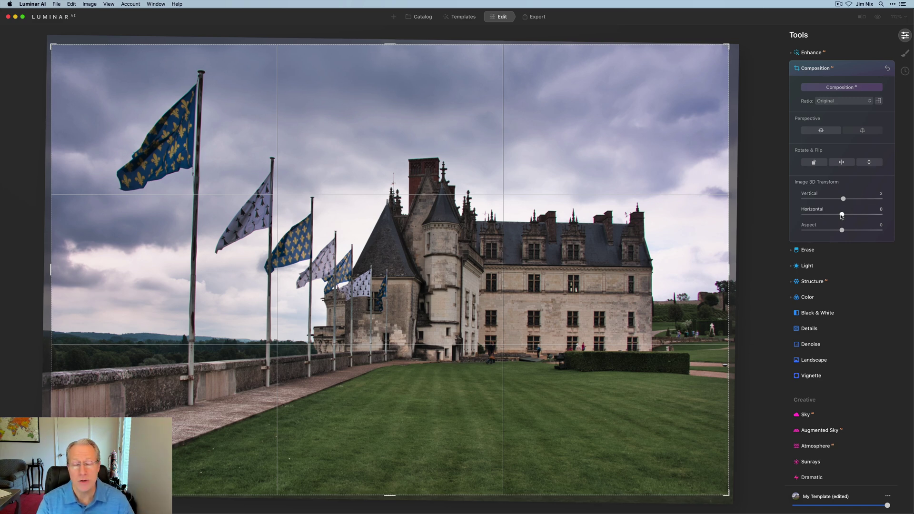
Step: Set the Horizontal 3D transform to -1 and the Aspect to -7
{"action": "left_click_drag", "start_coordinate": [842, 215], "coordinate": [841, 215]}
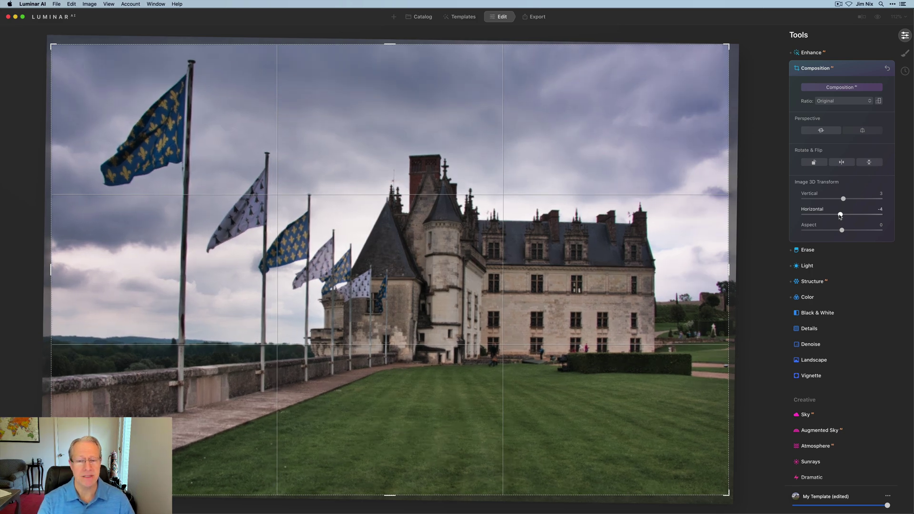
{"action": "left_click_drag", "start_coordinate": [841, 216], "coordinate": [842, 216]}
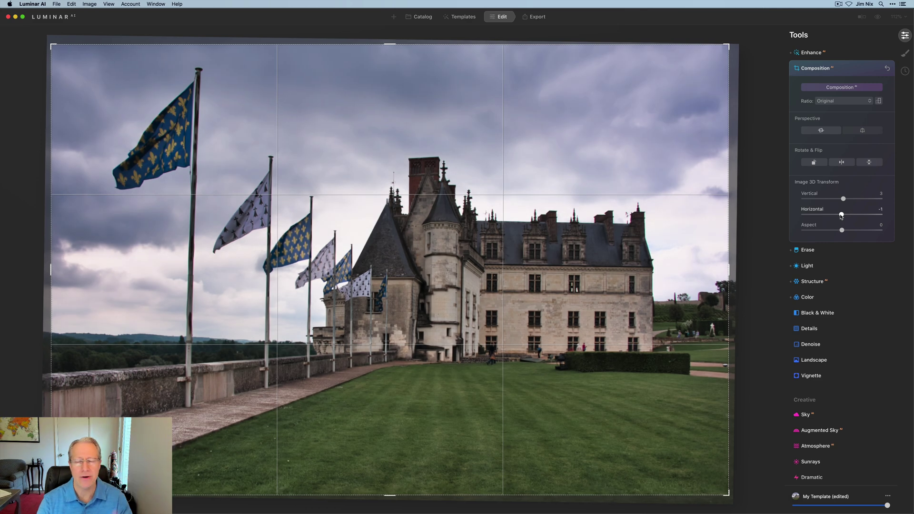
{"action": "left_click_drag", "start_coordinate": [842, 216], "coordinate": [844, 217]}
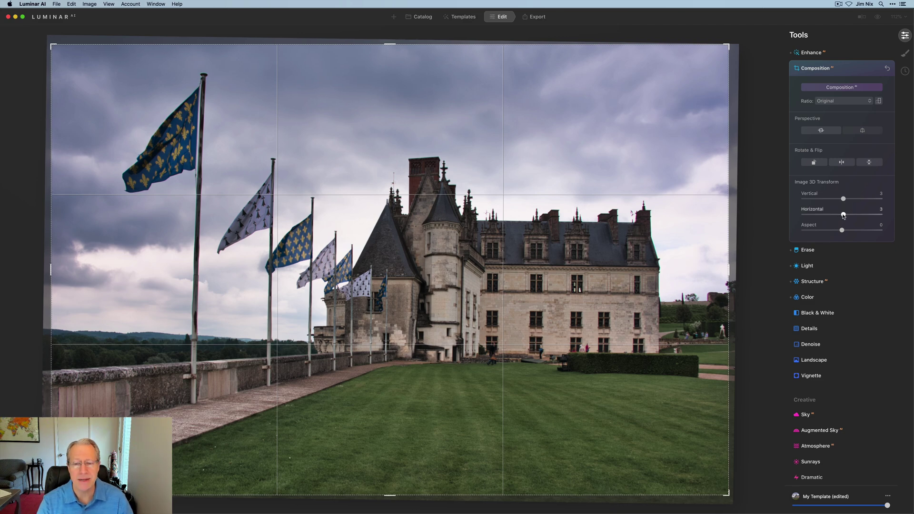
{"action": "left_click_drag", "start_coordinate": [844, 215], "coordinate": [842, 215]}
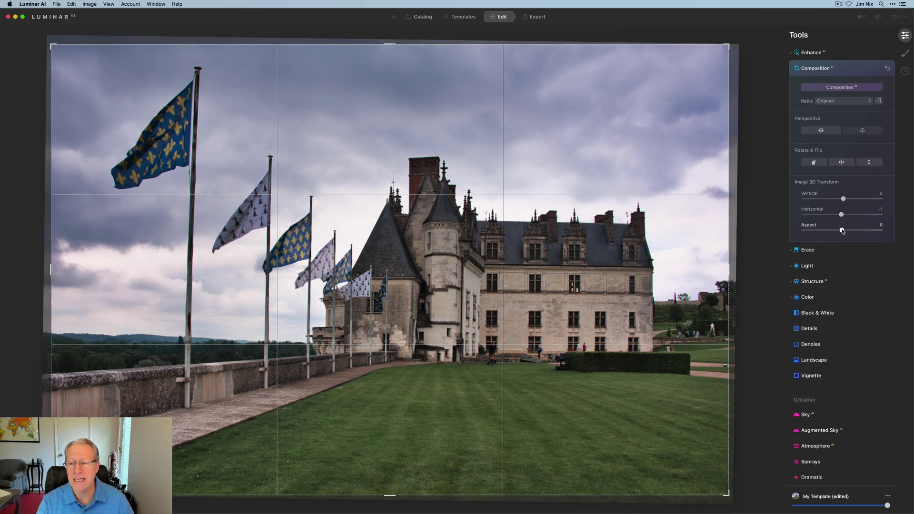
{"action": "mouse_move", "coordinate": [842, 230]}
{"action": "left_mouse_down"}
{"action": "mouse_move", "coordinate": [860, 231]}
{"action": "mouse_move", "coordinate": [839, 231]}
{"action": "left_mouse_up"}
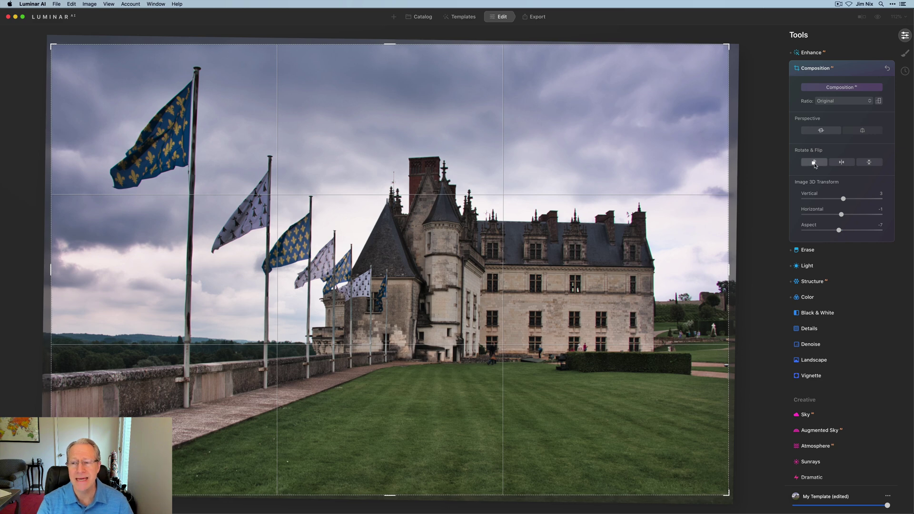
Step: Crop the photo to 16:9 with the image moved down in the frame to keep more sky, and apply the crop
{"action": "left_click", "coordinate": [844, 101]}
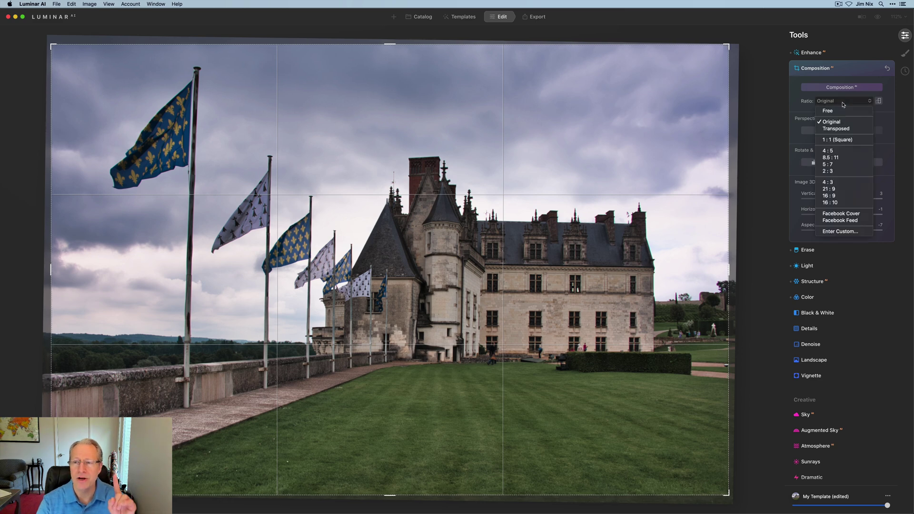
{"action": "left_click", "coordinate": [829, 196]}
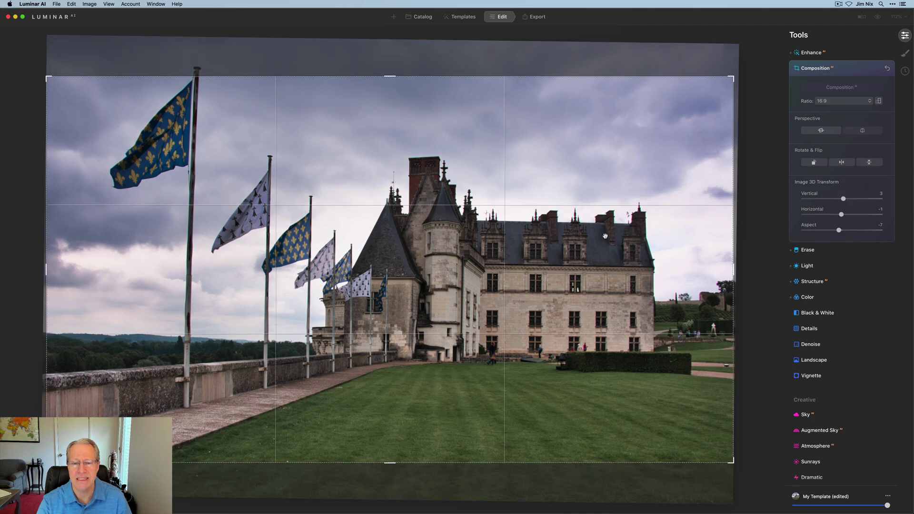
{"action": "left_click_drag", "start_coordinate": [605, 237], "coordinate": [611, 267]}
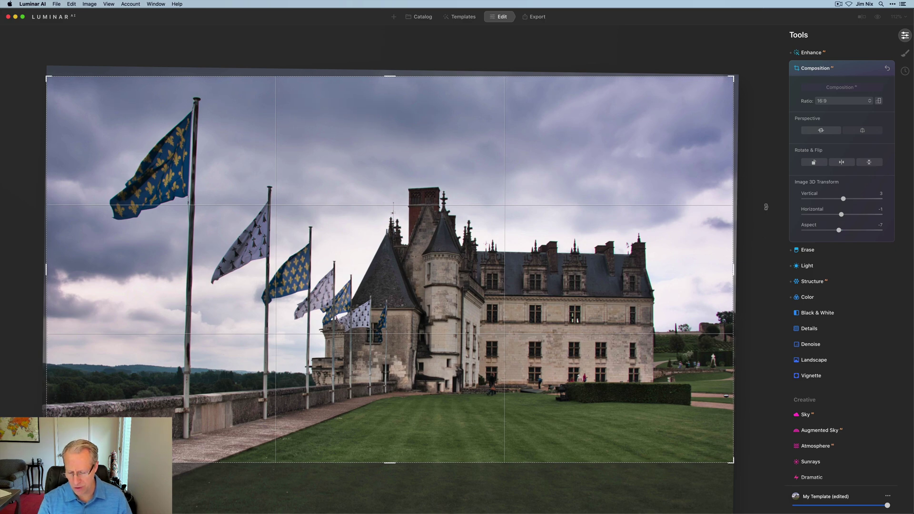
{"action": "key", "text": "Return"}
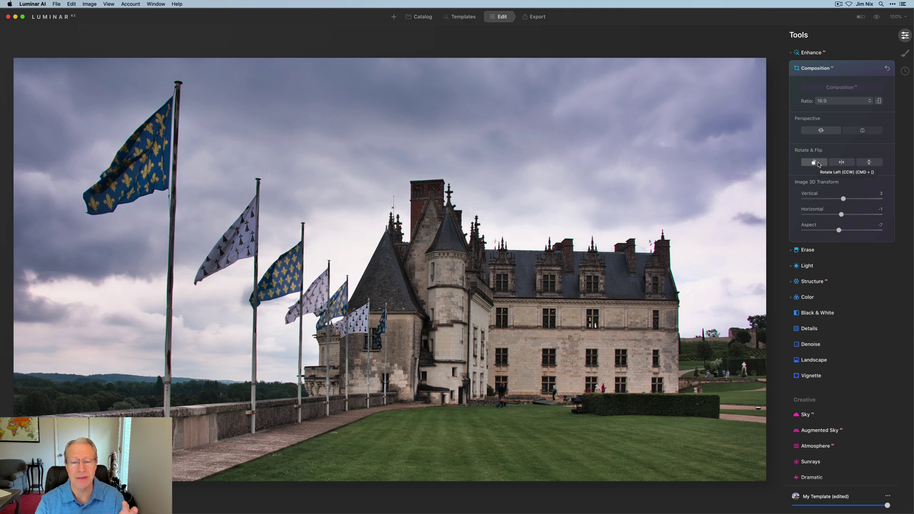
Step: Rotate the photo counterclockwise in 90-degree turns through a full circle back to upright
{"action": "left_click", "coordinate": [819, 165]}
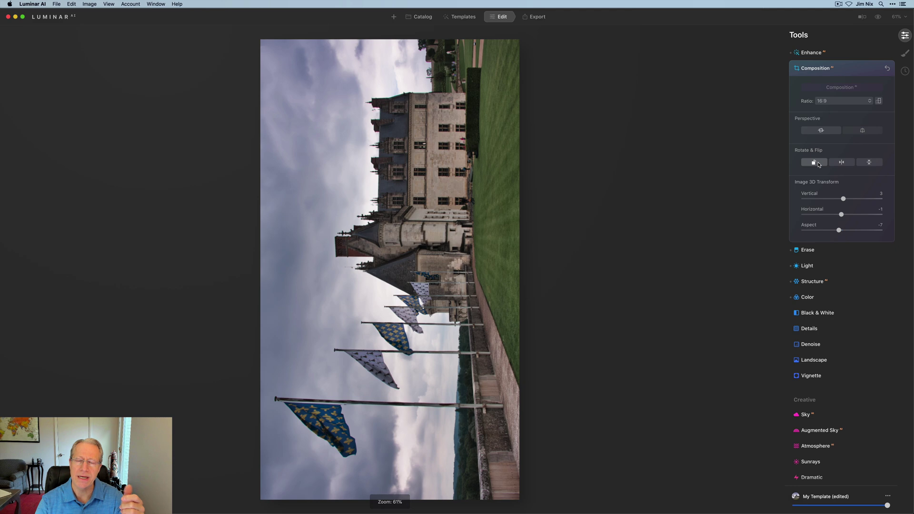
{"action": "left_click", "coordinate": [819, 164]}
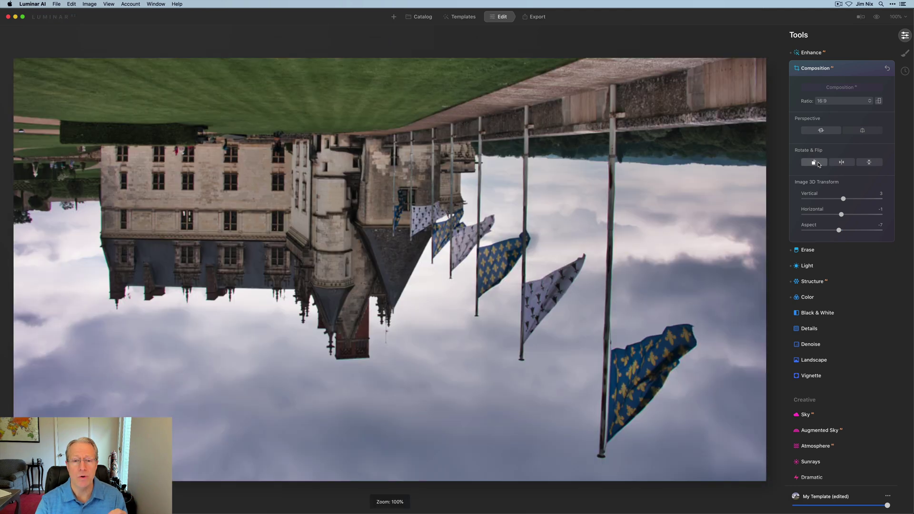
{"action": "left_click", "coordinate": [820, 165]}
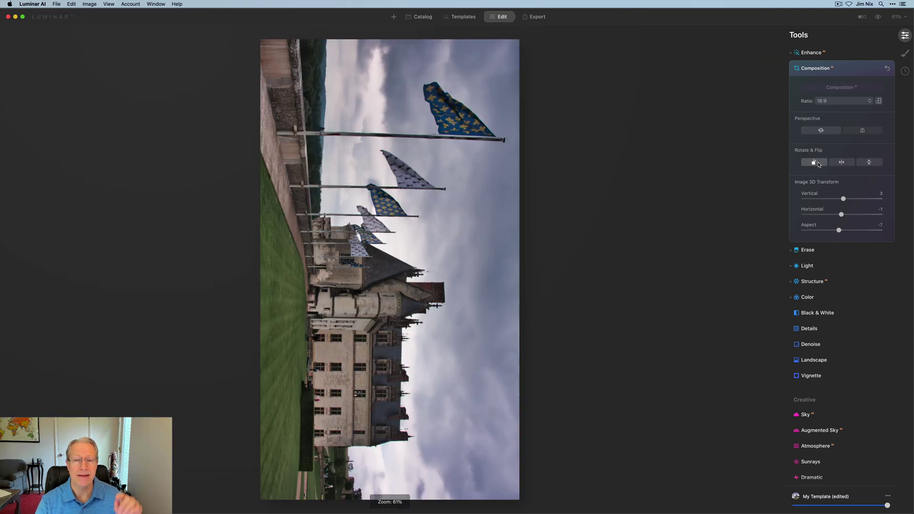
{"action": "left_click", "coordinate": [819, 165]}
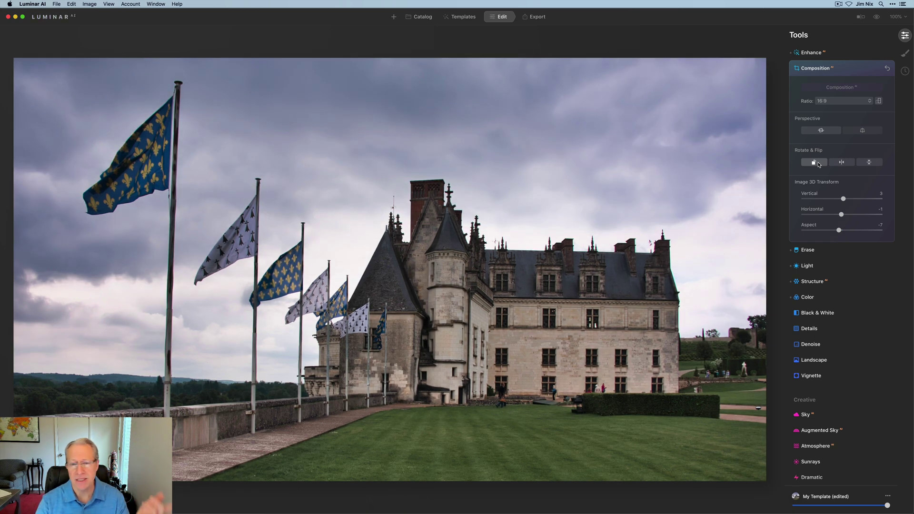
Step: Try flipping the photo horizontally and then vertically, reversing each flip
{"action": "left_click", "coordinate": [844, 164]}
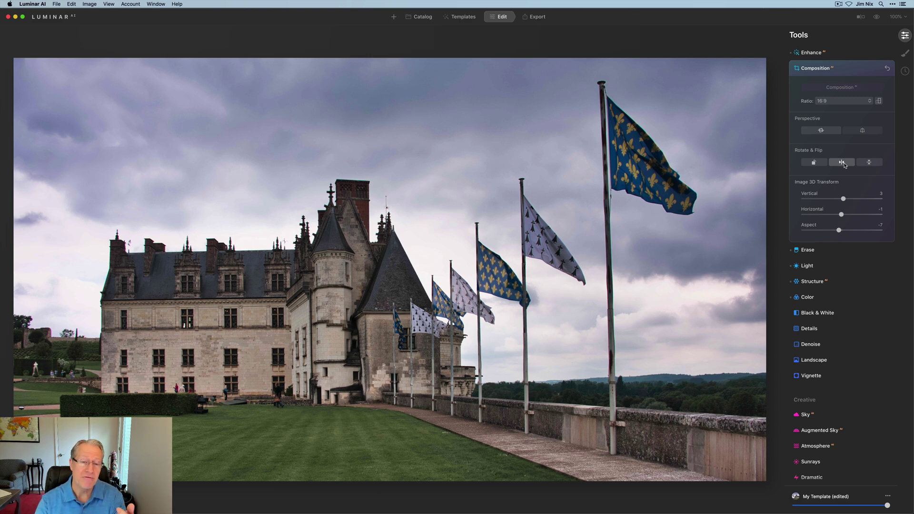
{"action": "left_click", "coordinate": [844, 164]}
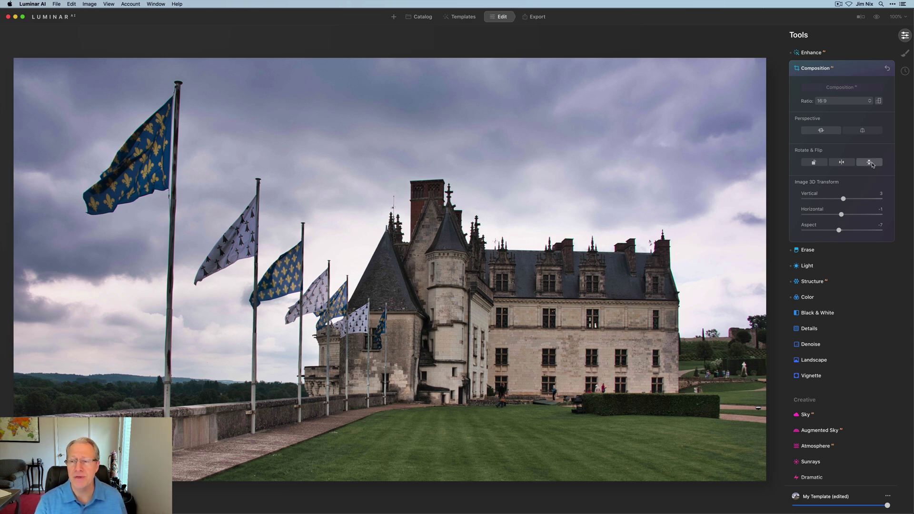
{"action": "left_click", "coordinate": [869, 163]}
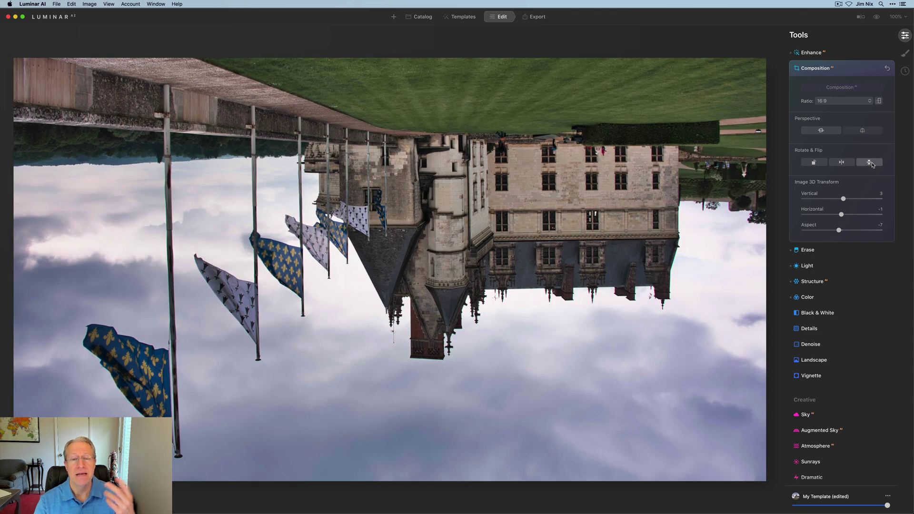
{"action": "left_click", "coordinate": [872, 164]}
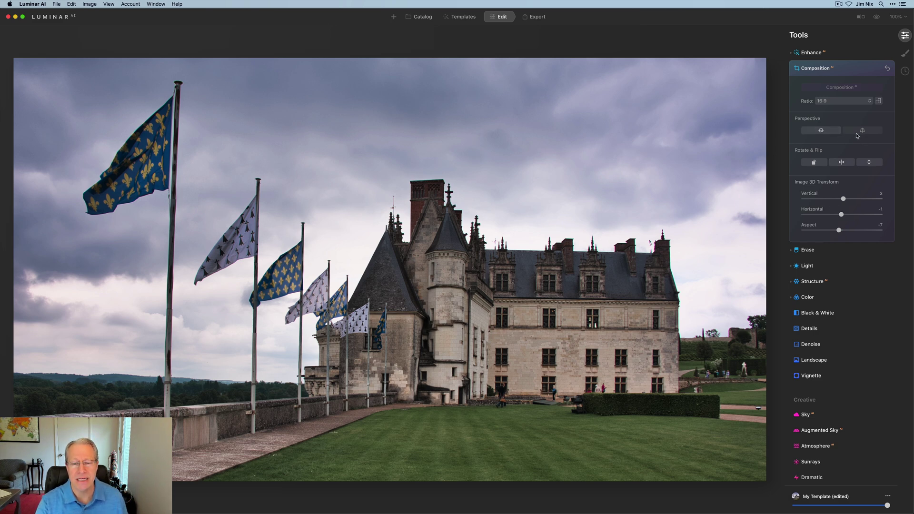
Step: Collapse the Composition tool and compare the edited photo with its unedited version
{"action": "left_click", "coordinate": [860, 70]}
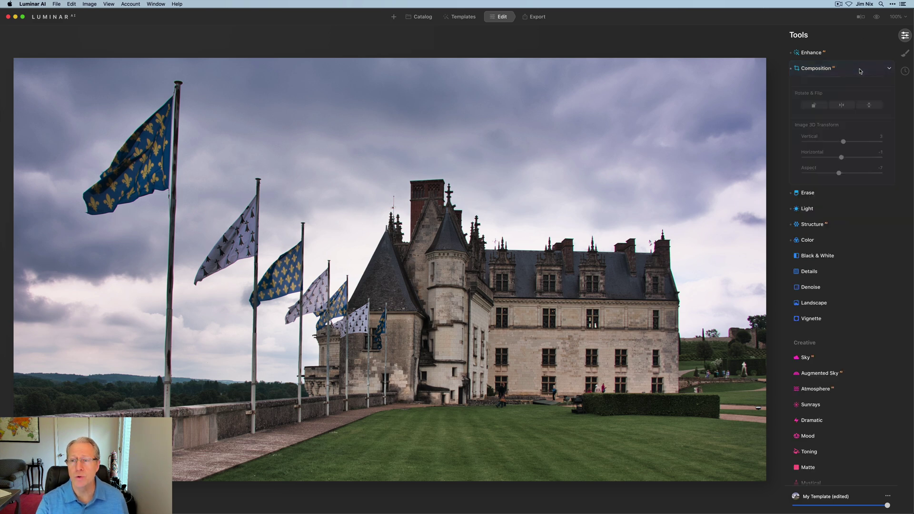
{"action": "left_click", "coordinate": [876, 18]}
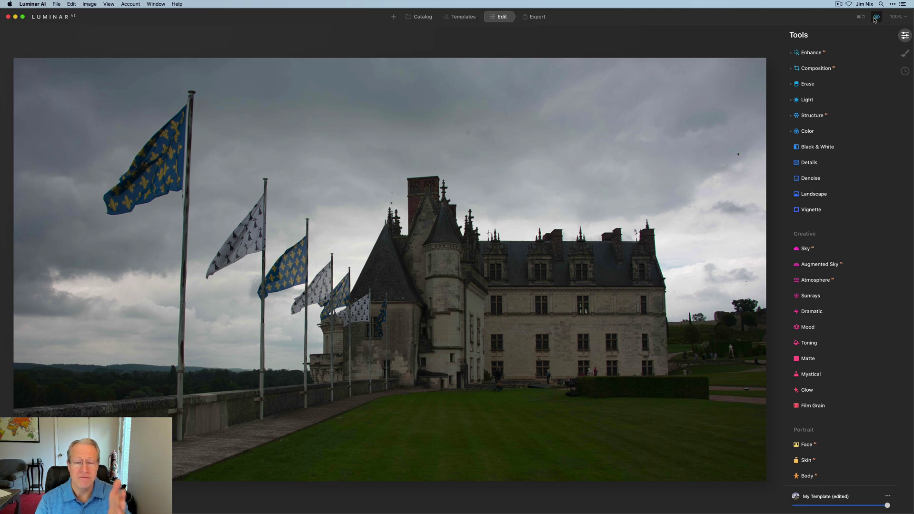
{"action": "left_click", "coordinate": [875, 18]}
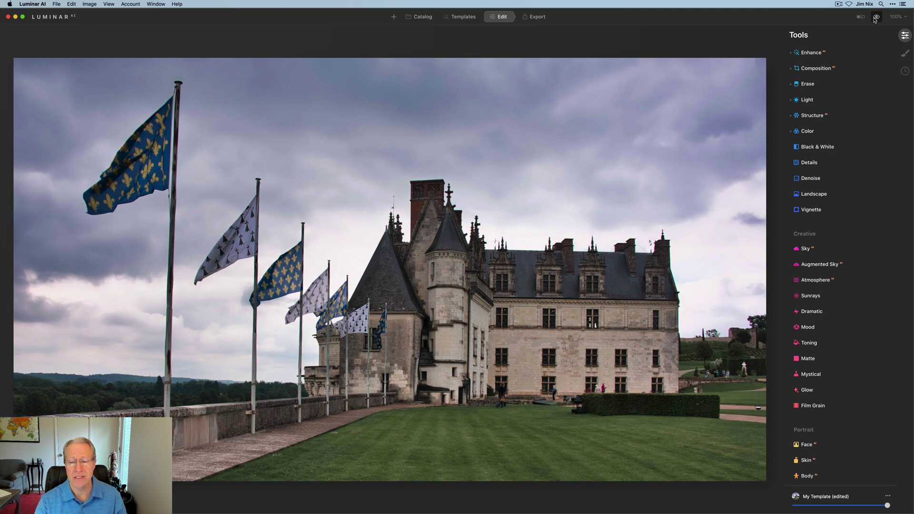